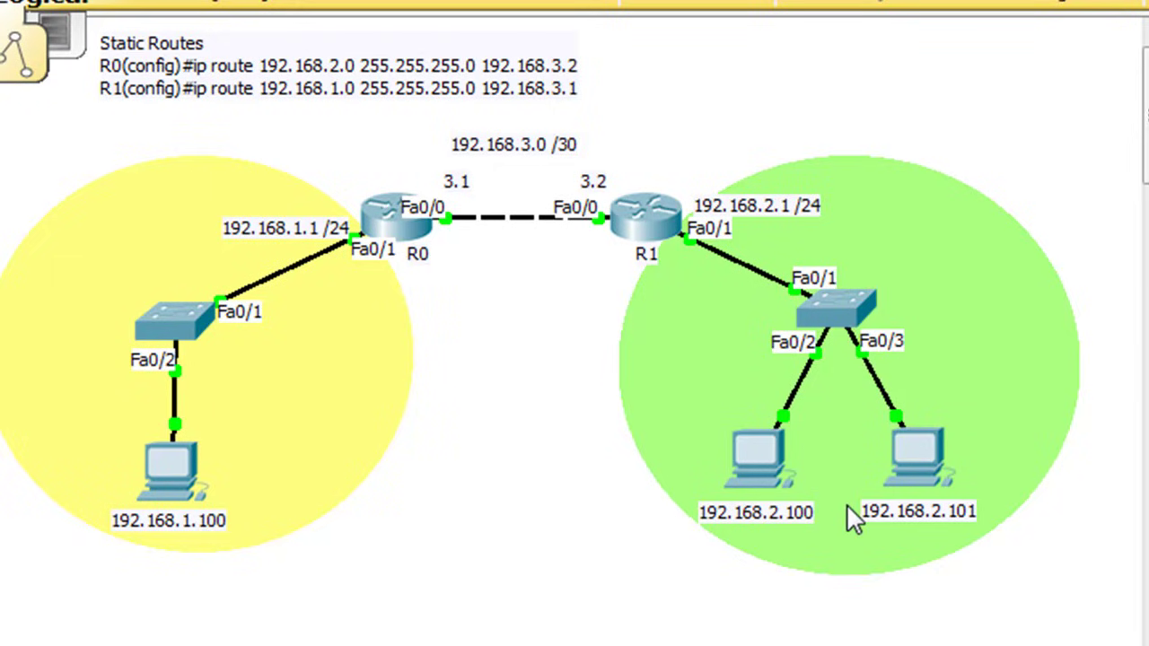
Ping 192.168.1.100 from the command prompt of PC 192.168.2.100.
mouse_move(906, 457)
mouse_move(400, 232)
mouse_move(648, 237)
click(754, 462)
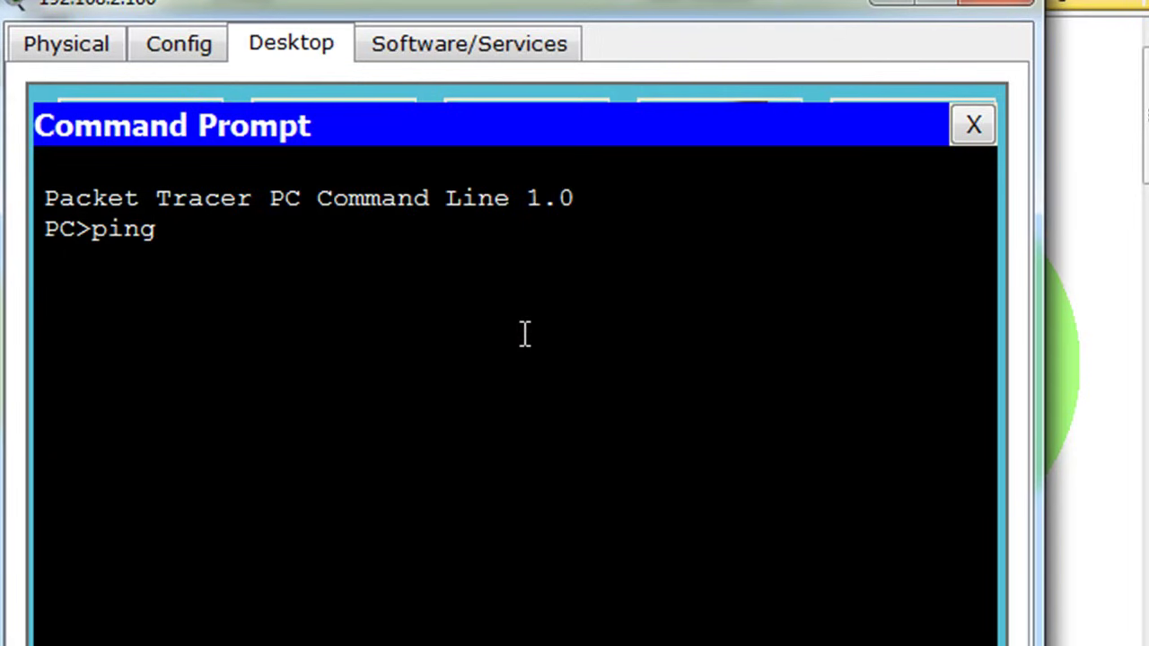
text(192.16)
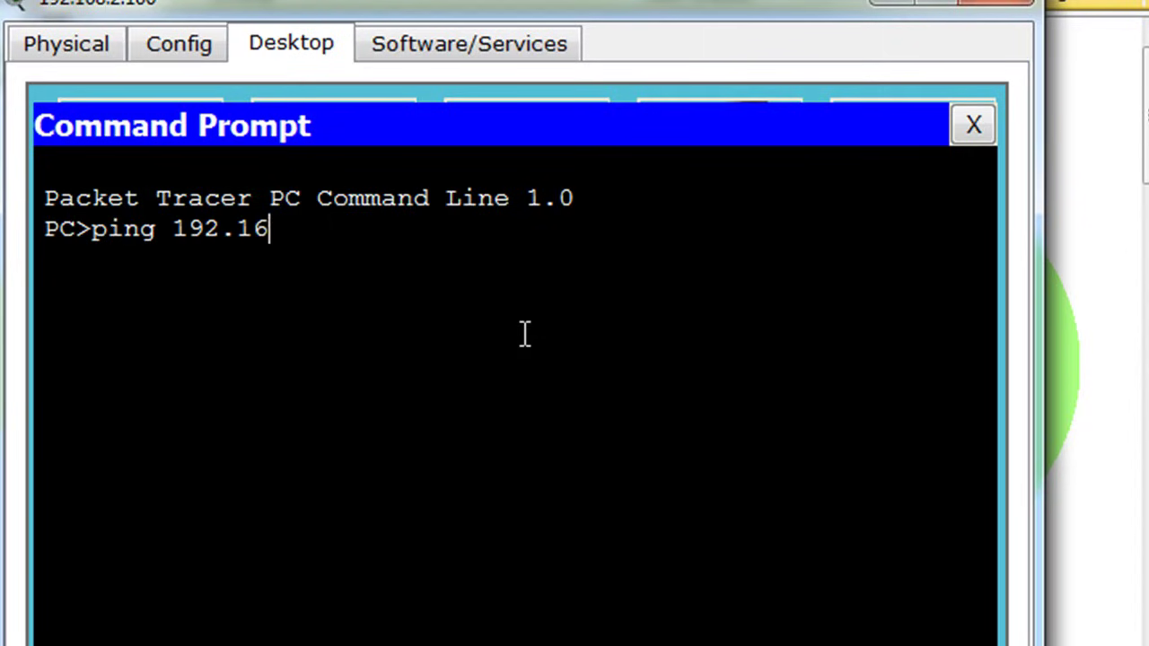
text(8.1.100)
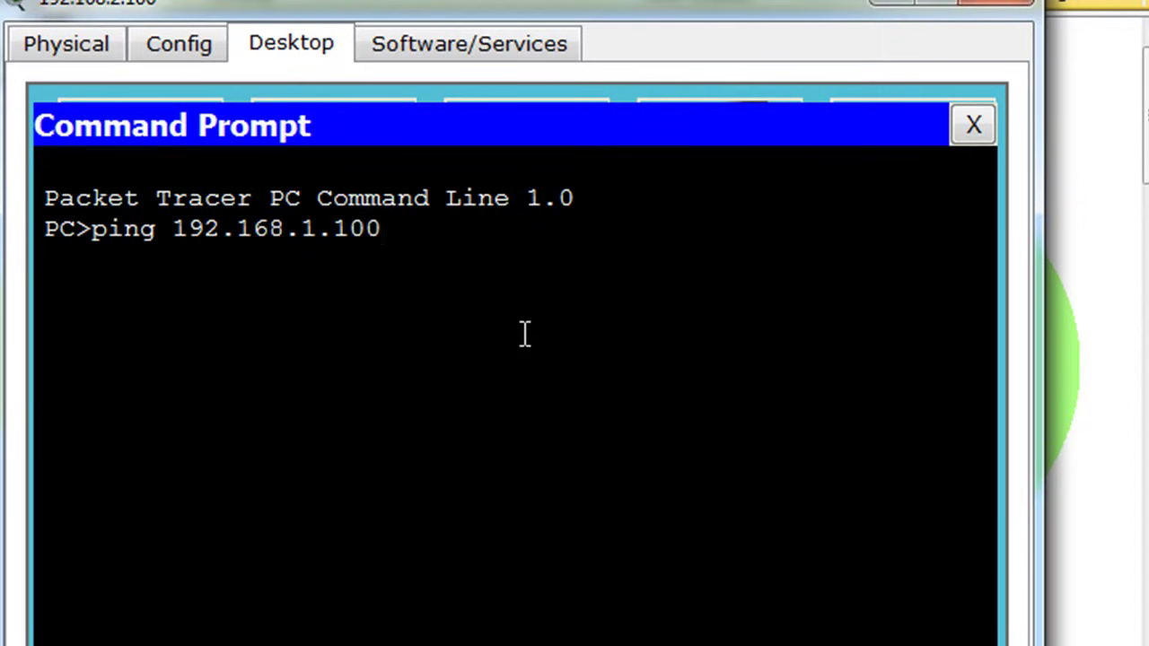
key(Return)
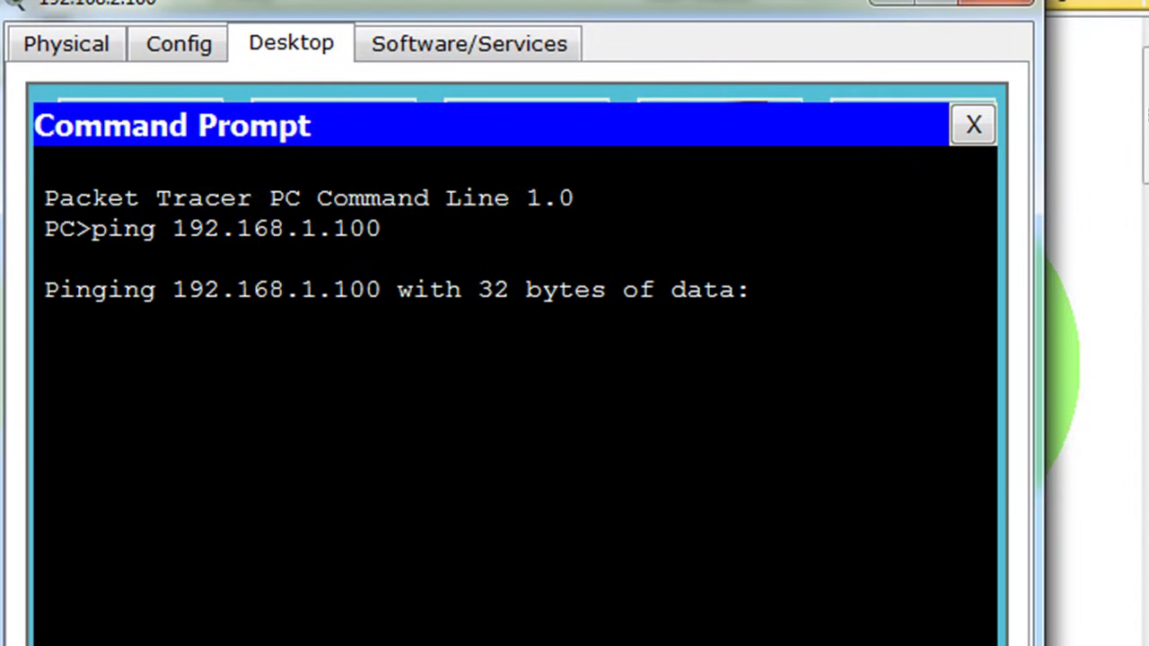
drag(597, 6, 270, 63)
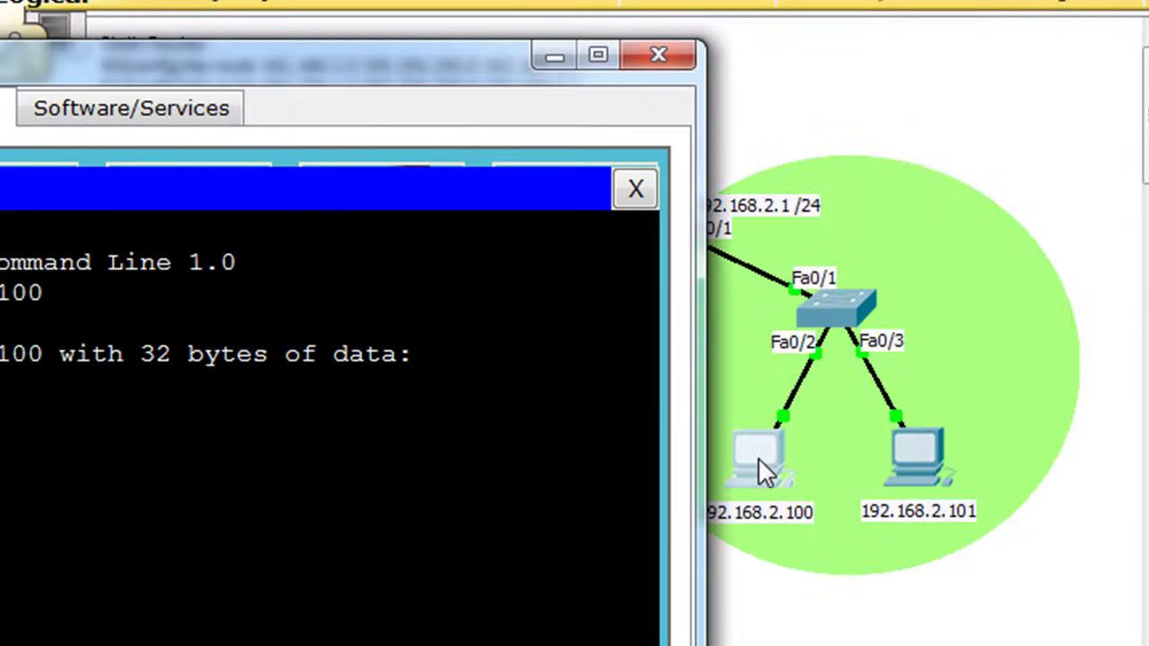
drag(331, 59, 750, 16)
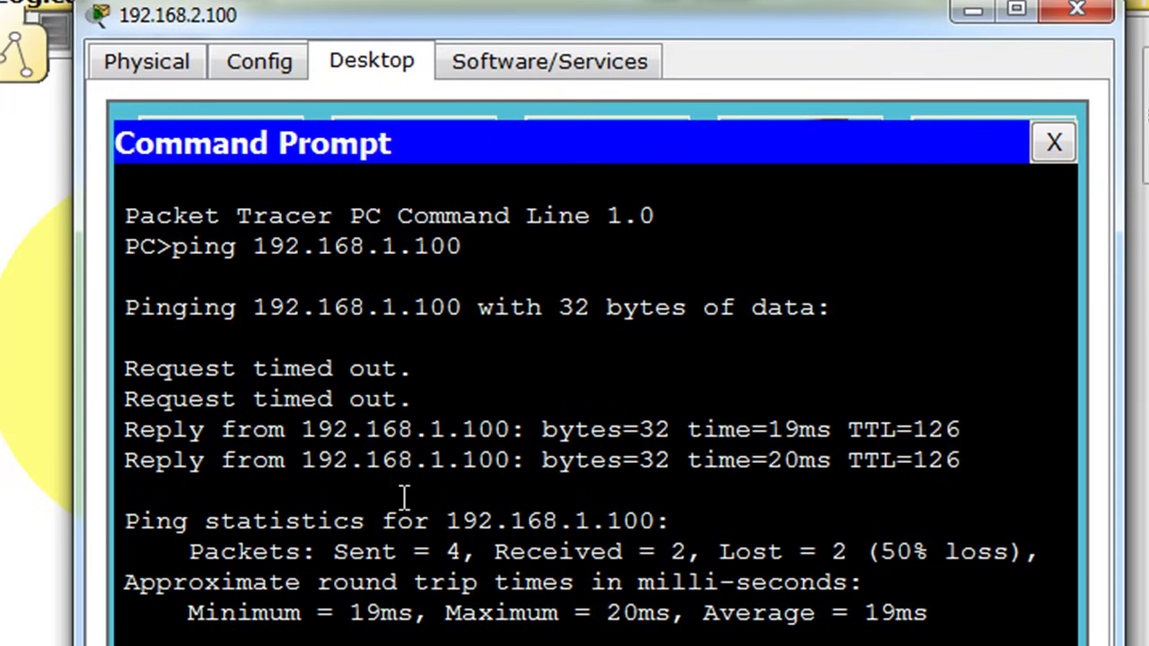
Repeat the ping to 192.168.1.100 from PC 192.168.2.100 and close that PC's window.
key(Up)
key(Return)
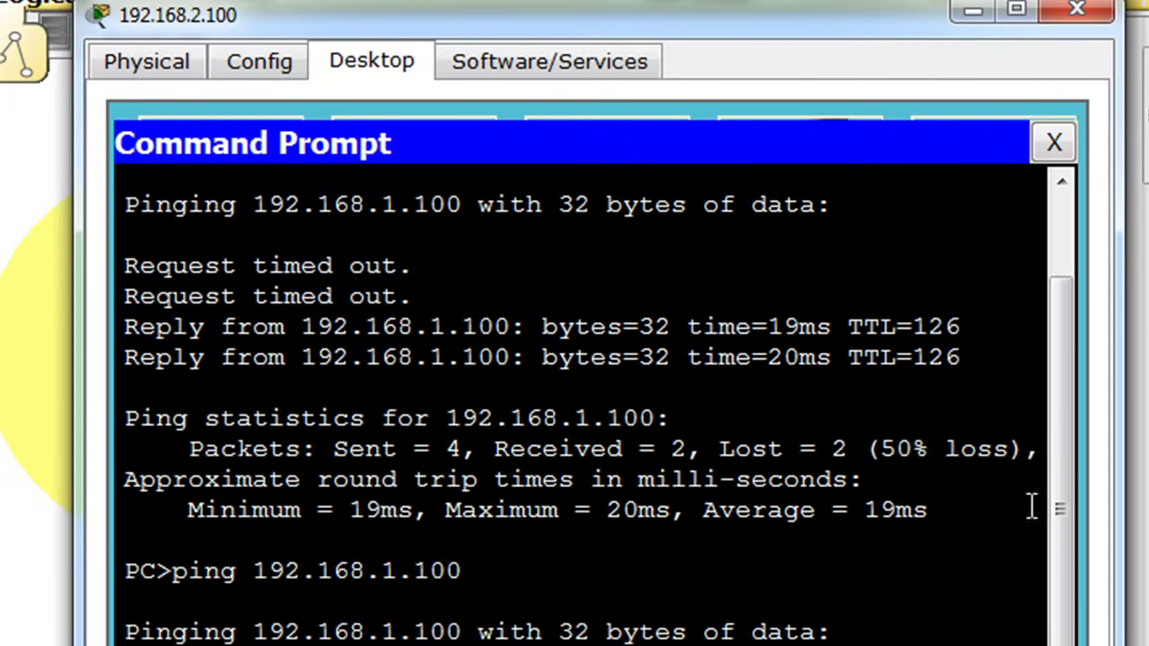
drag(815, 17, 792, 2)
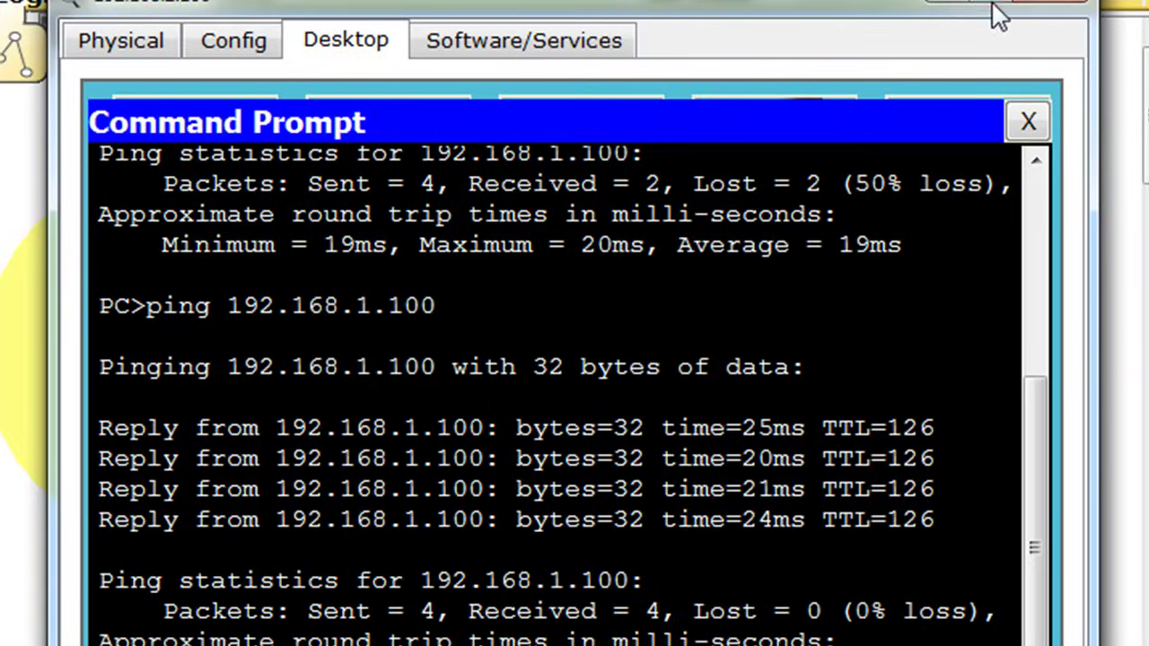
click(1059, 5)
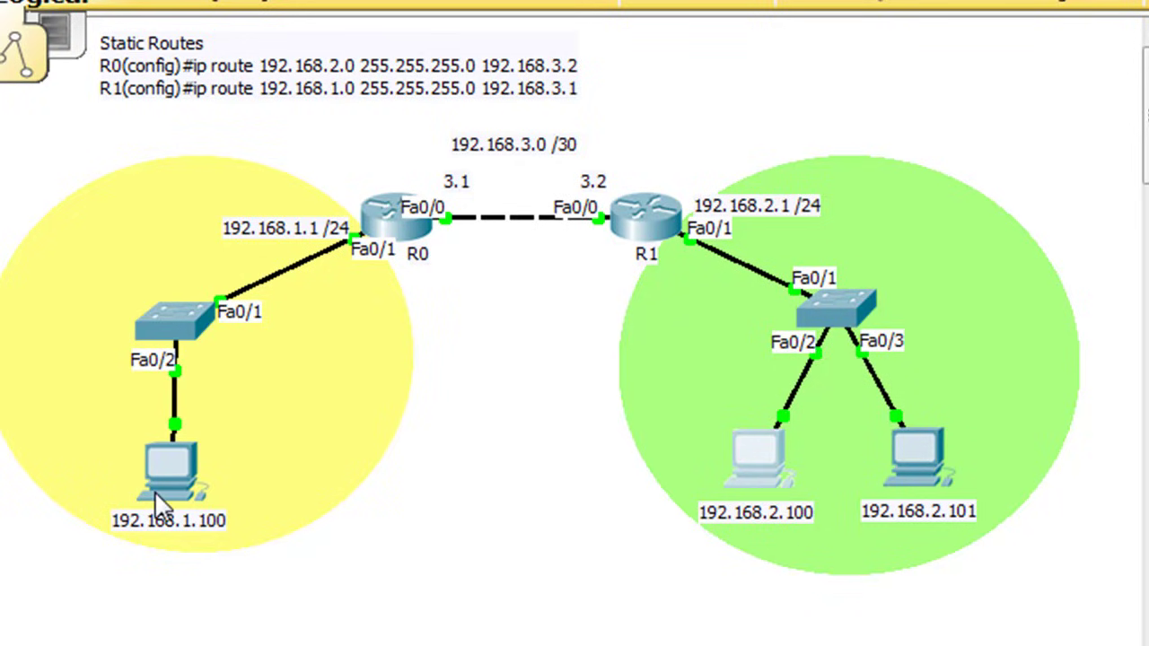
Ping 192.168.1.100 from the command prompt of PC 192.168.2.101, and close that PC's window.
click(927, 449)
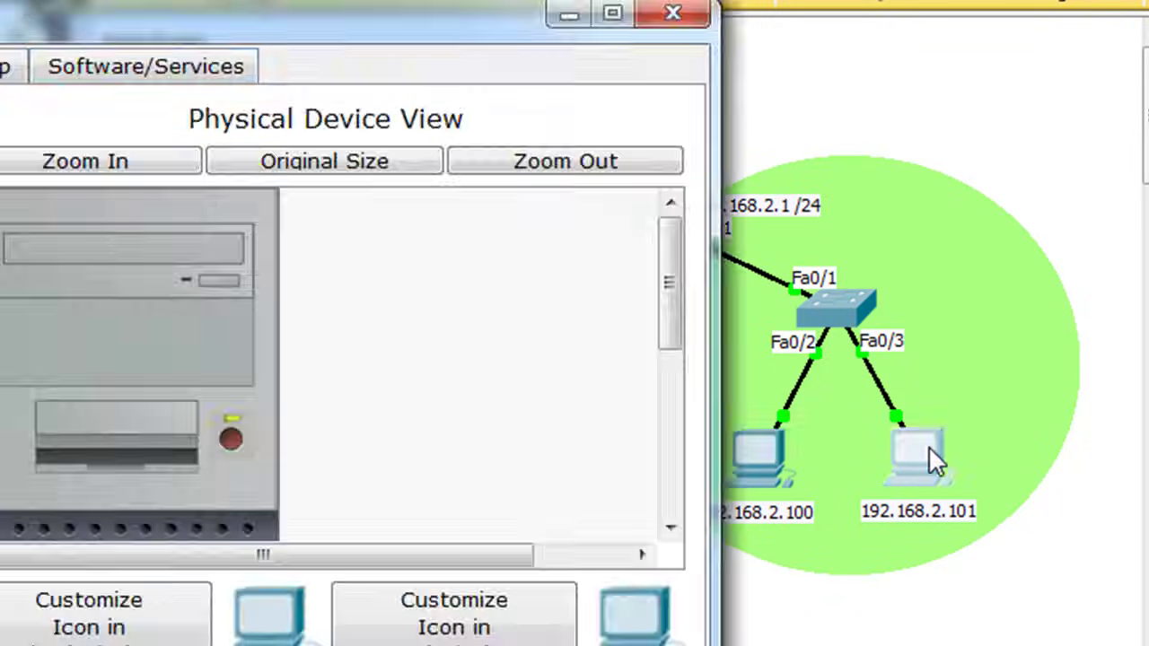
click(2, 77)
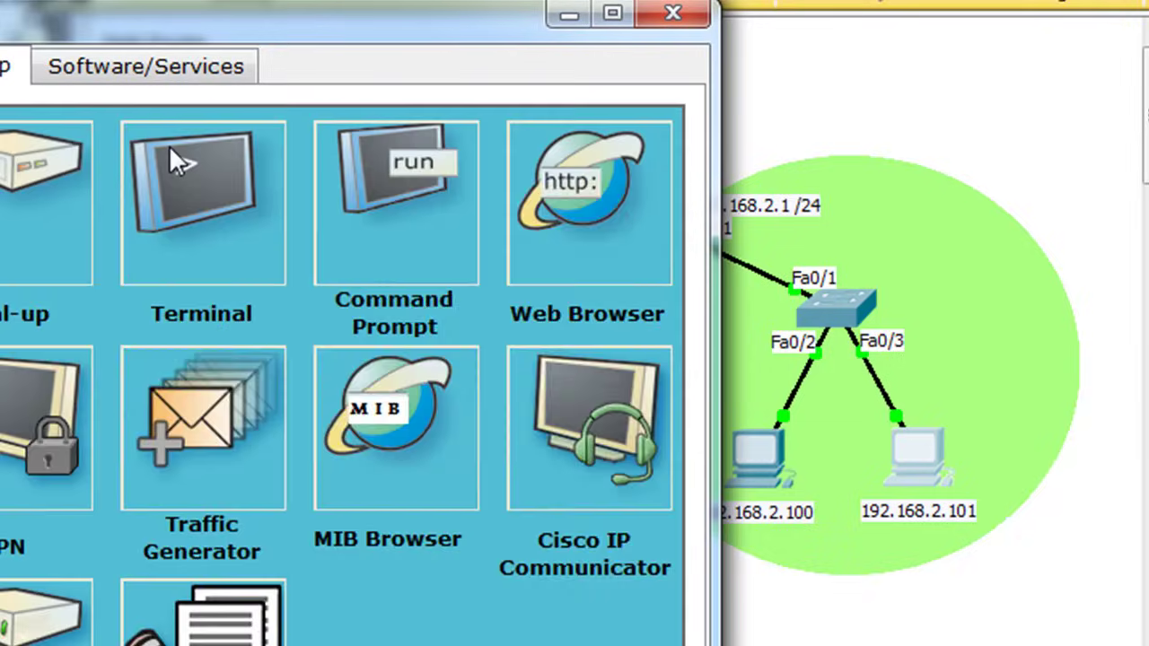
click(374, 159)
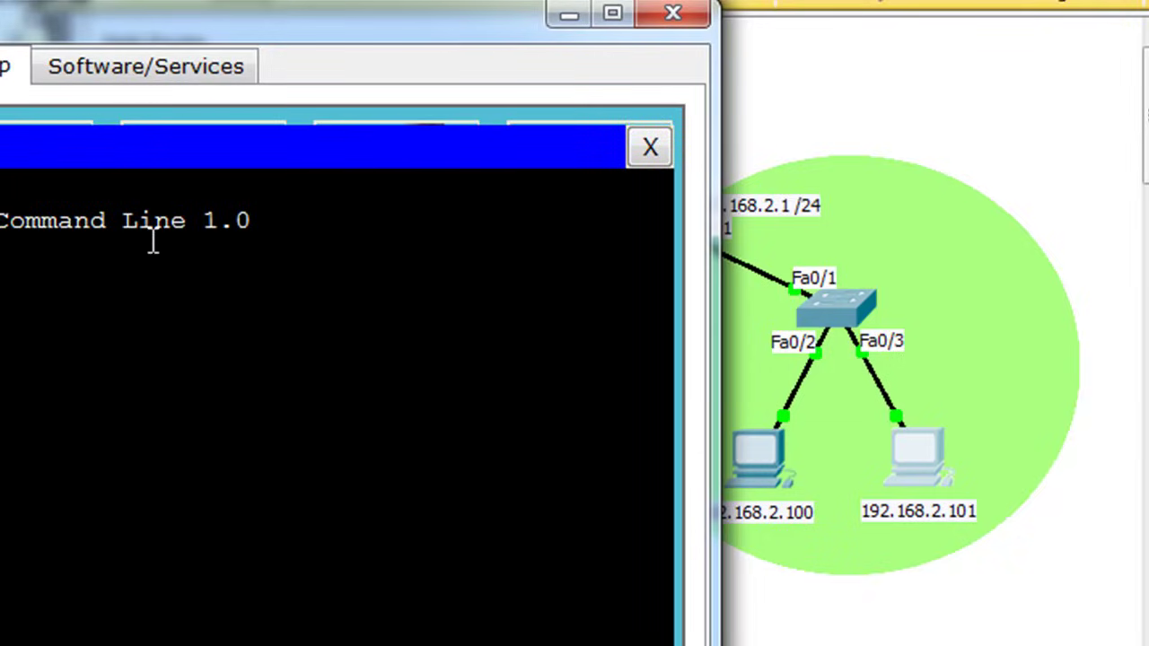
text(ping 19)
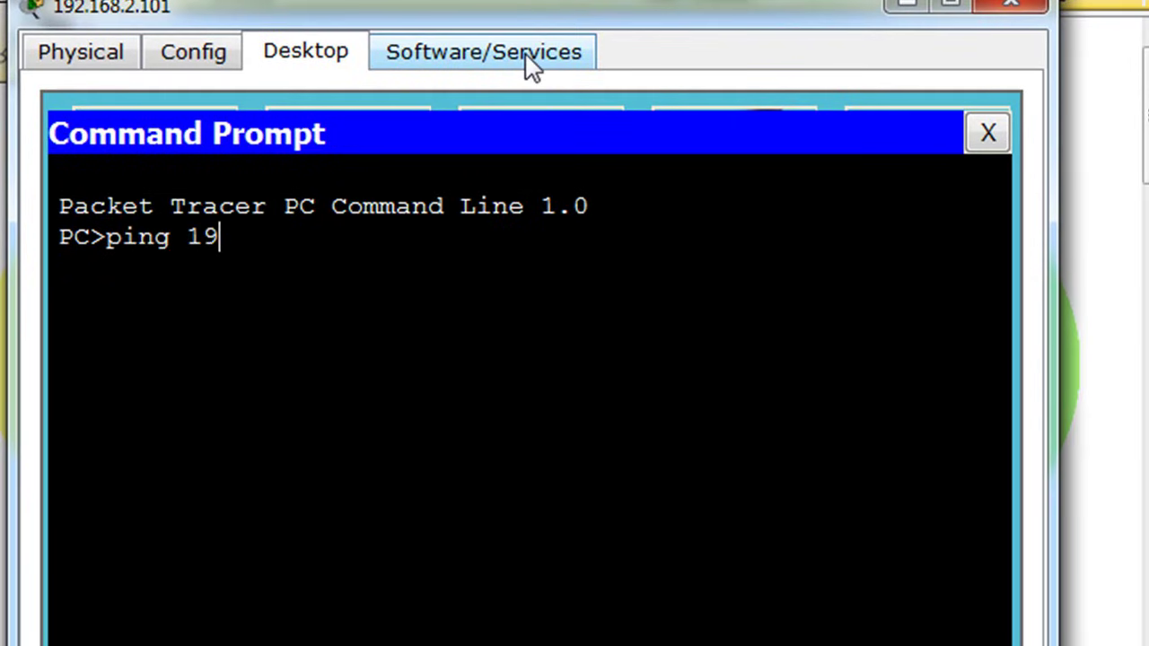
text(2.168.1.100)
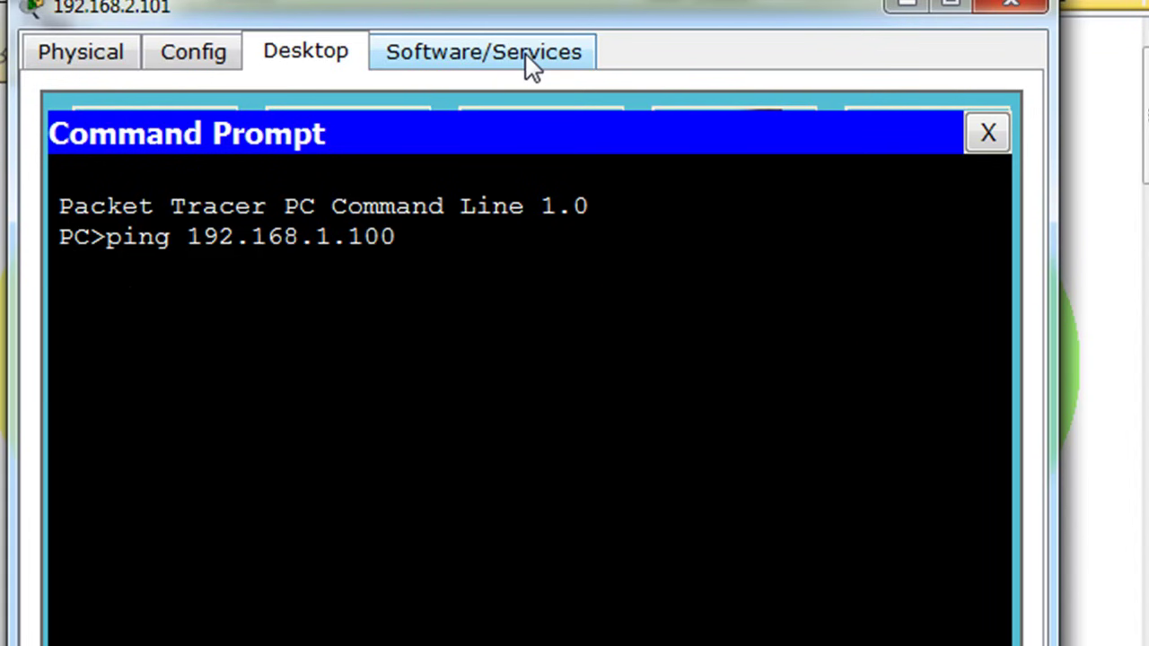
key(Return)
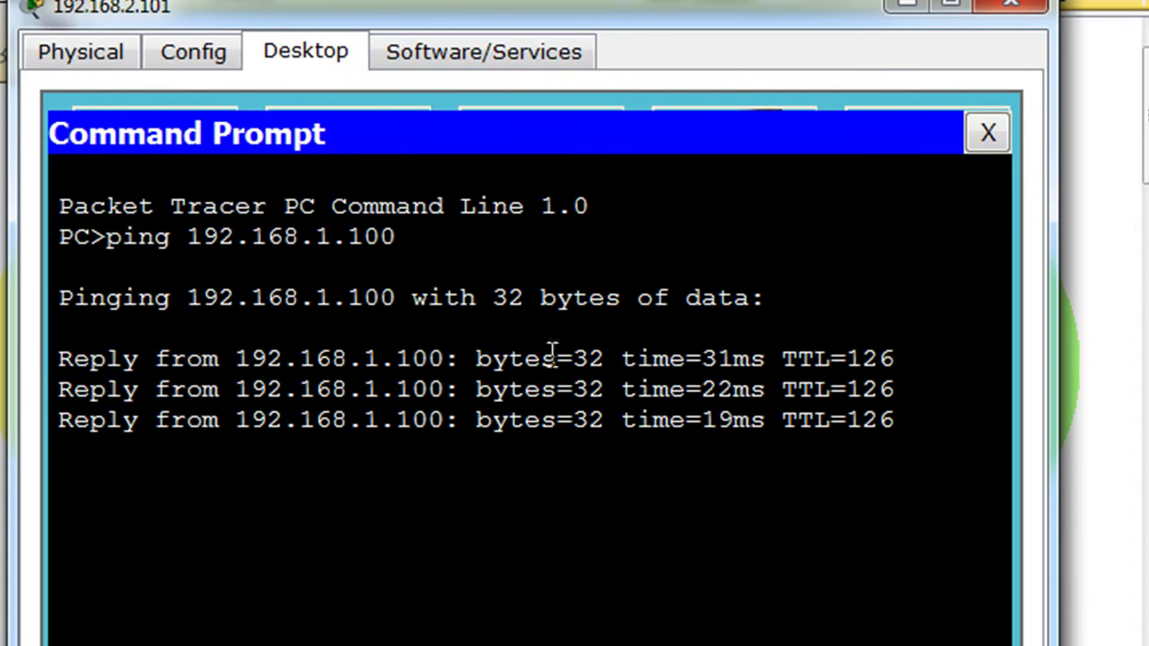
click(1012, 5)
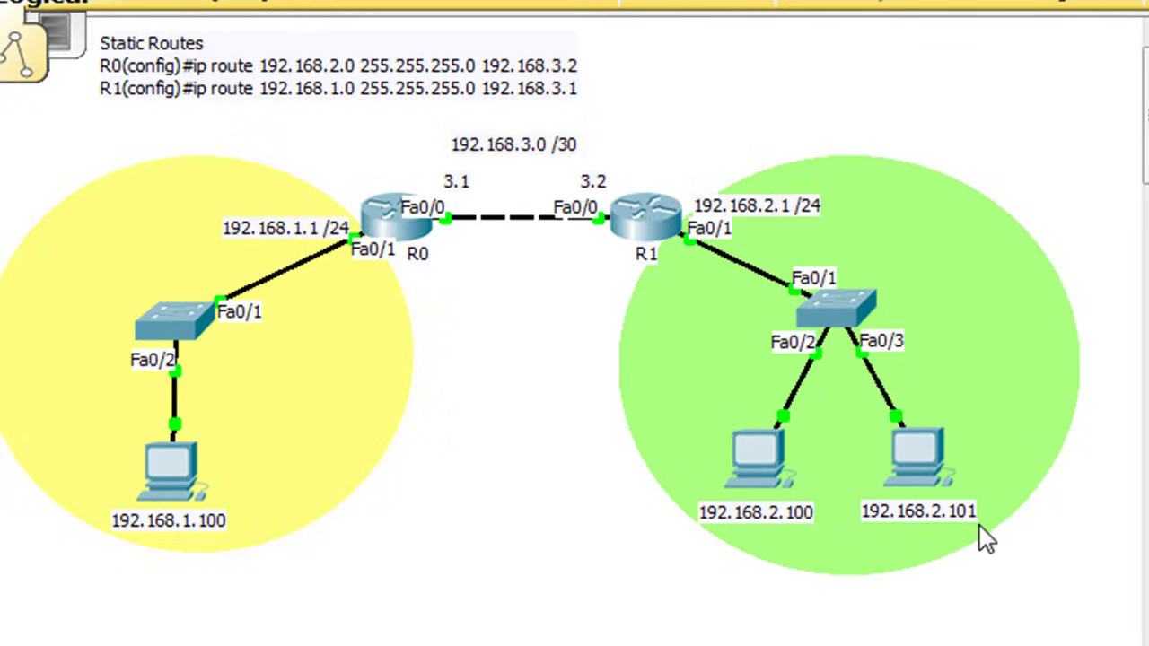
Place a "permit" note below PC 192.168.2.100 and a "deny" note below PC 192.168.2.101.
mouse_move(985, 539)
mouse_move(709, 484)
click(730, 541)
text(permit)
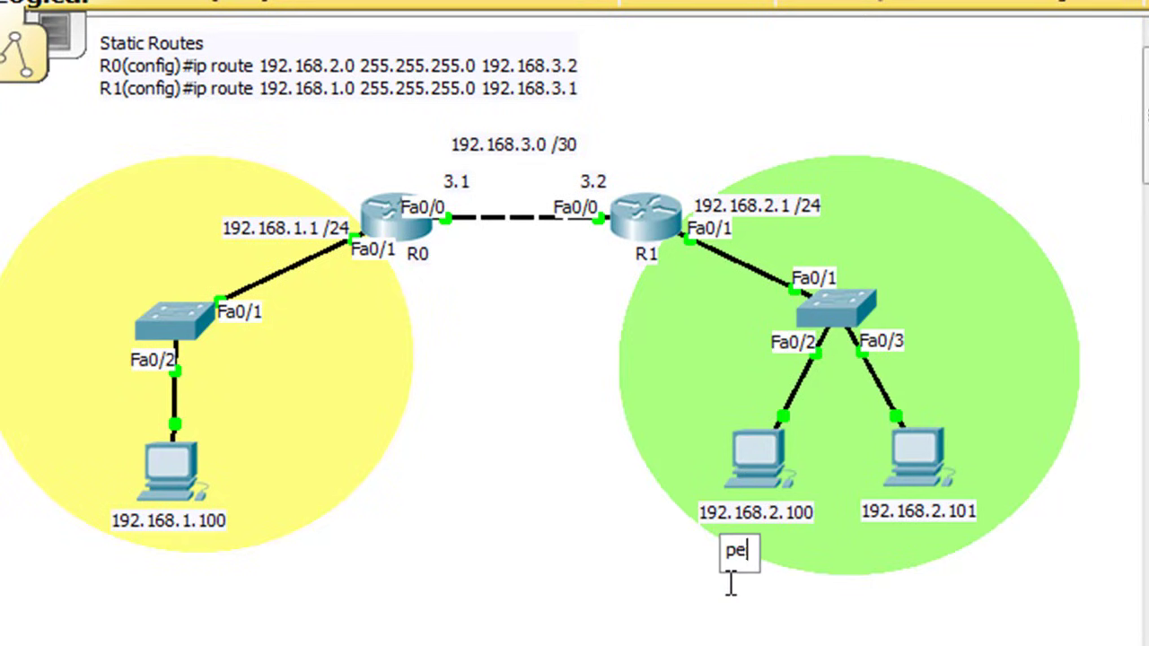
click(705, 629)
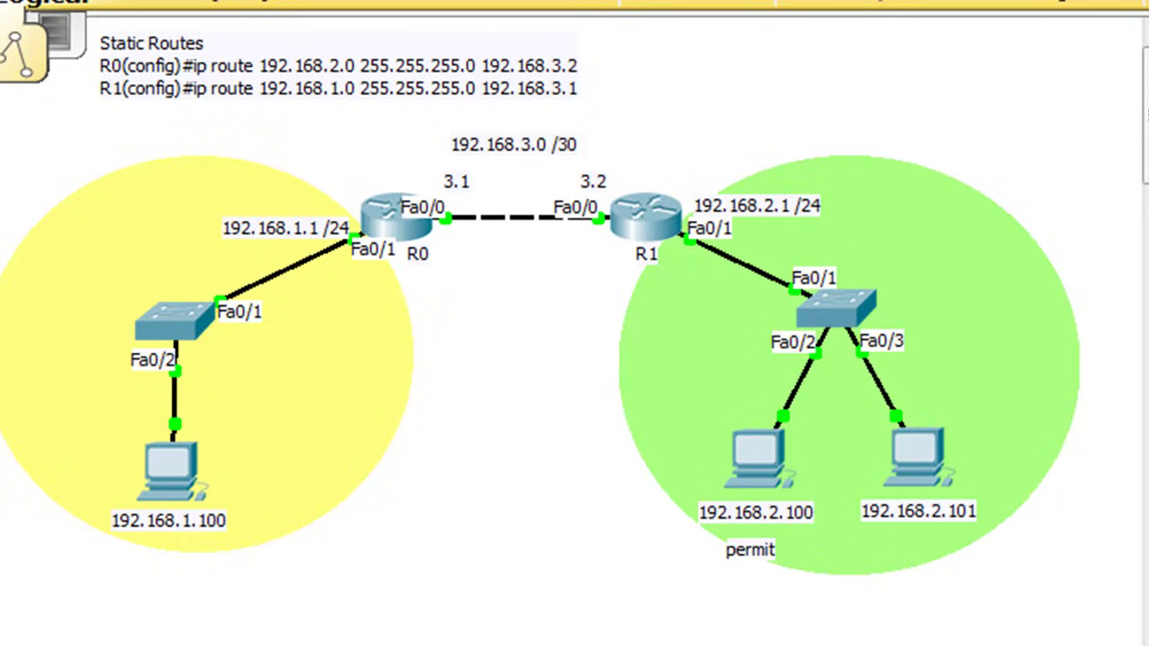
click(897, 550)
text(deny)
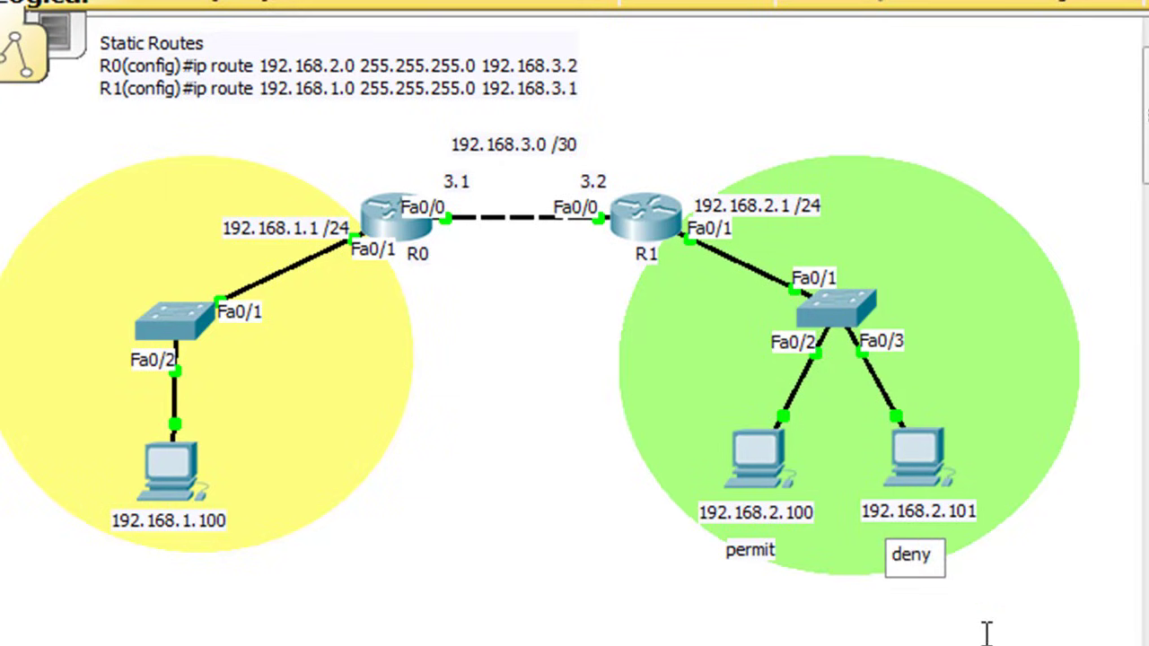
click(924, 558)
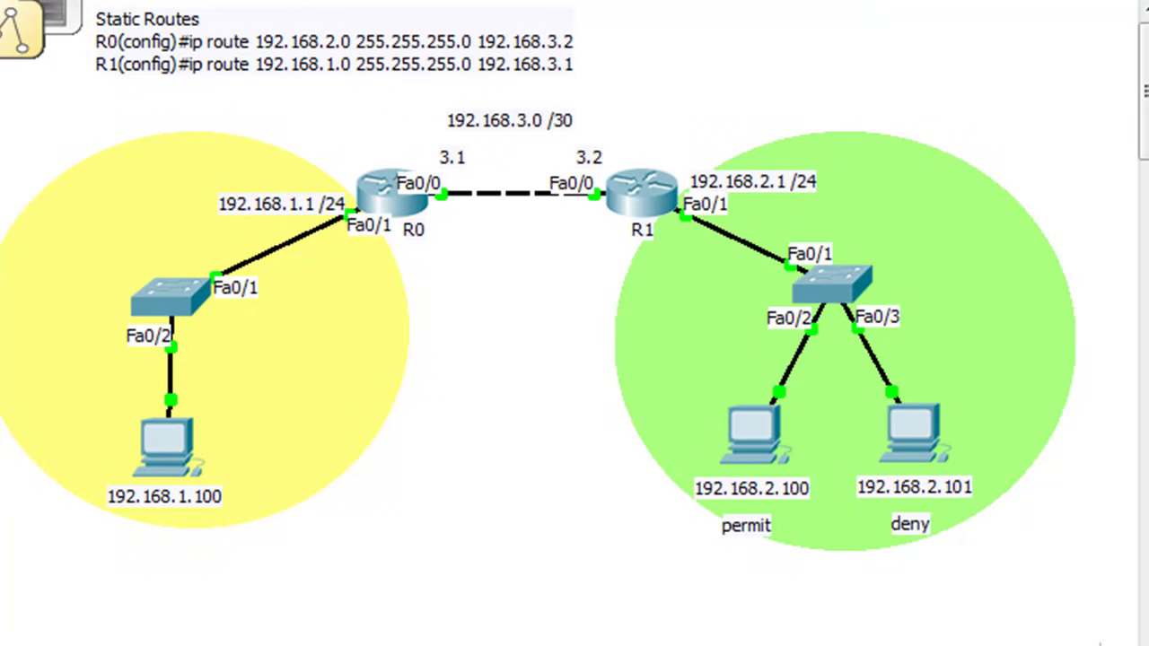
Move the note with the access list "Steps" to just below the green network area.
scroll(575, 323, right, 5)
drag(1006, 433, 484, 615)
scroll(574, 323, left, 5)
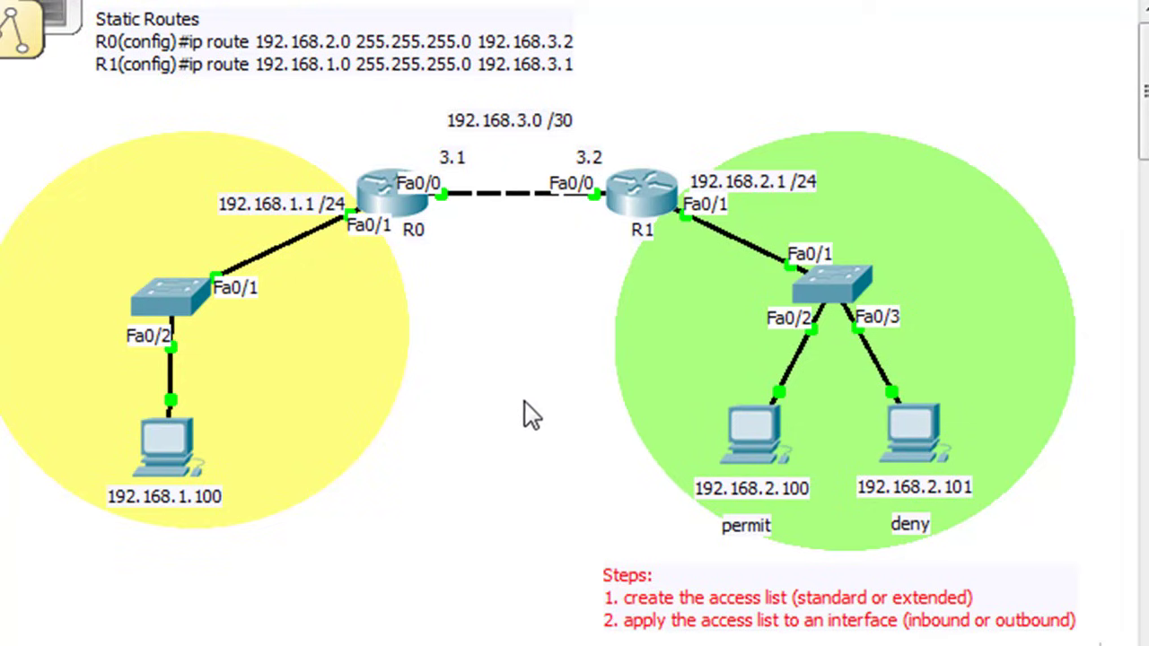
drag(646, 620, 654, 618)
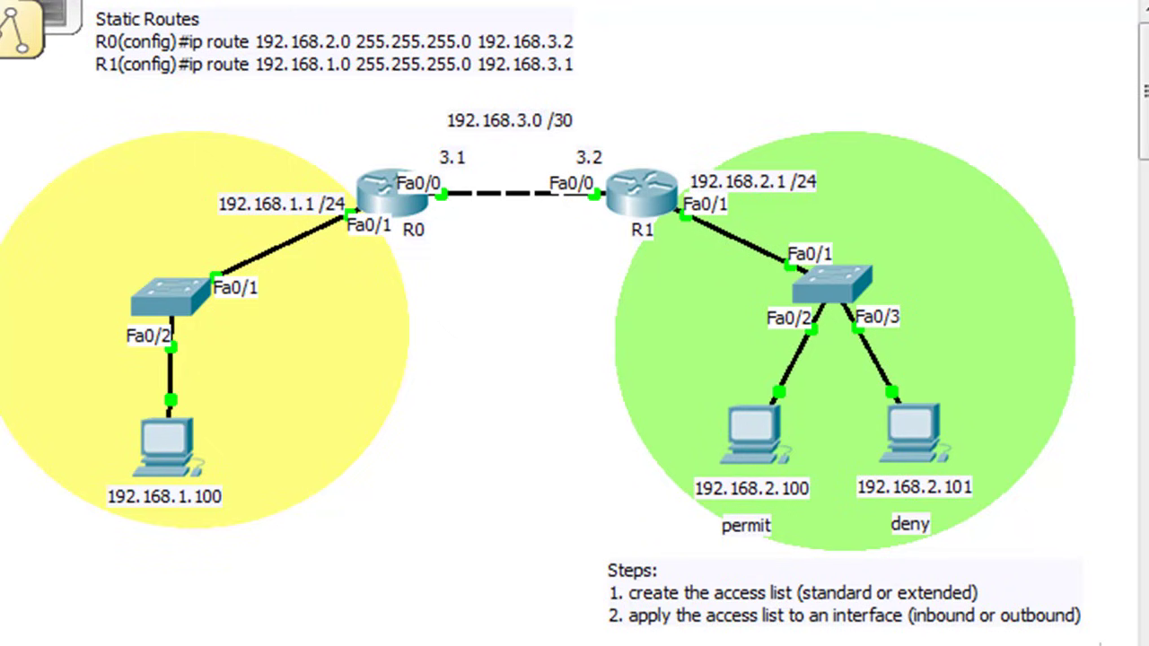
Move the note on where Standard and Extended ACLs are applied to just above the green network area.
scroll(1099, 642, right, 5)
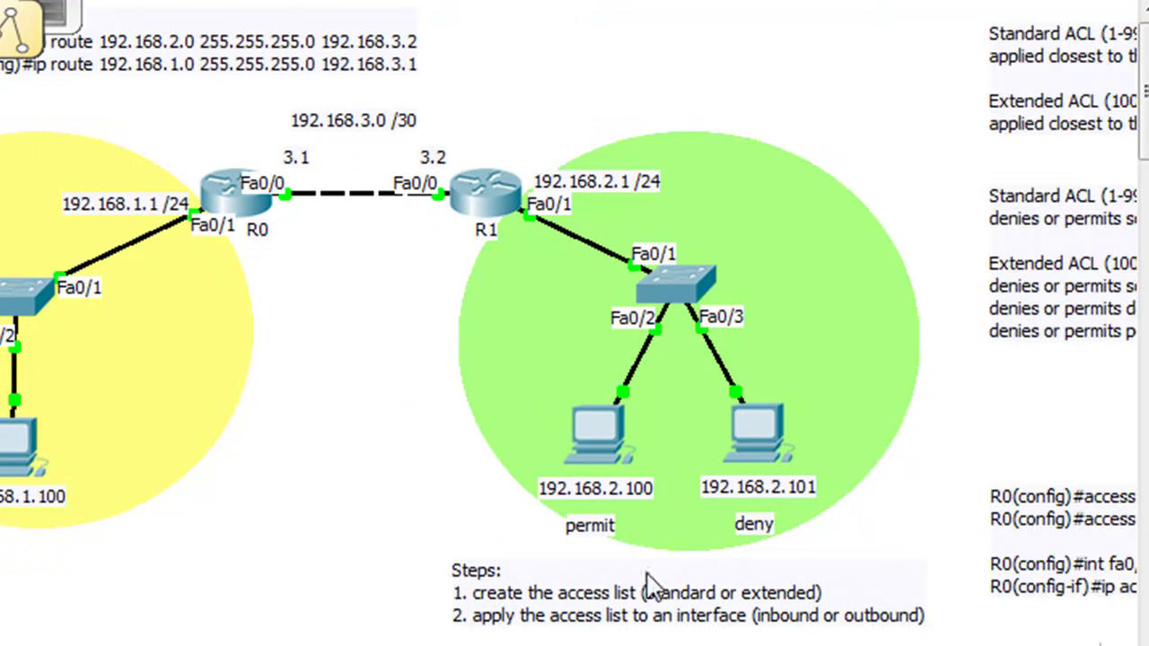
drag(1050, 121, 699, 115)
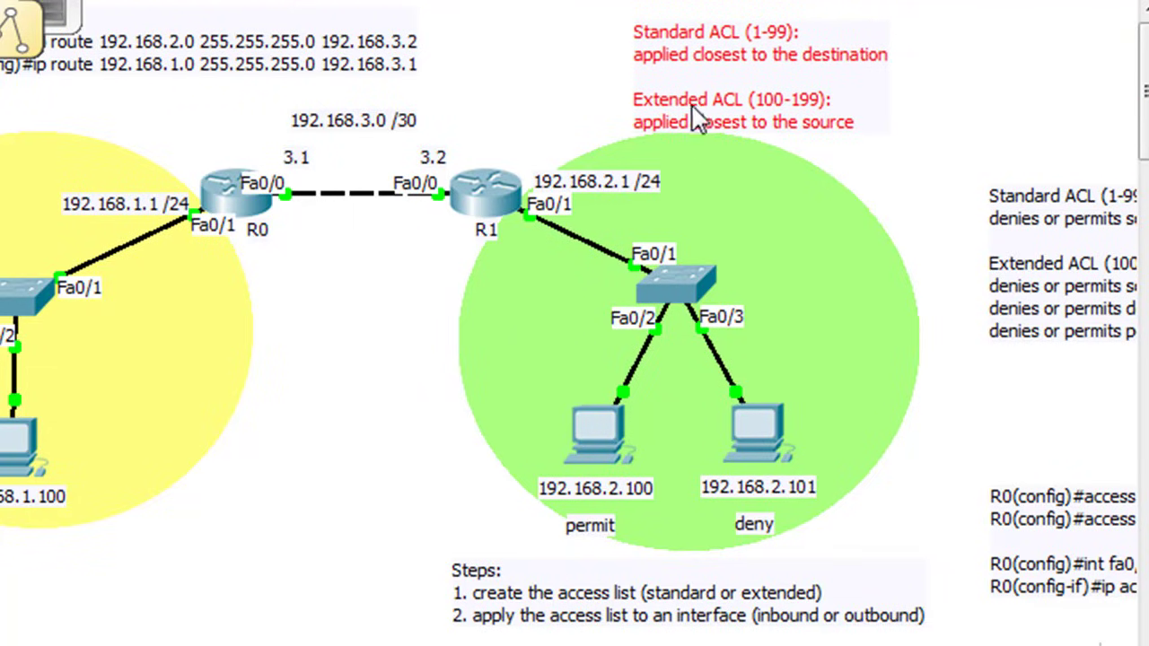
scroll(575, 332, left, 5)
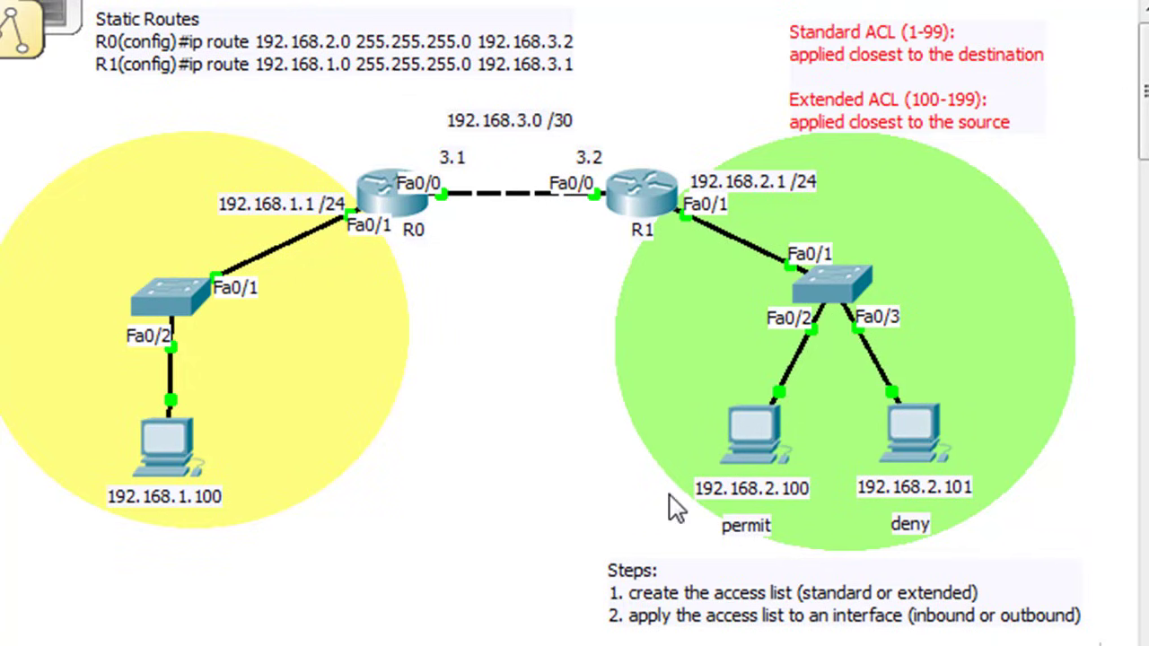
drag(854, 117, 840, 109)
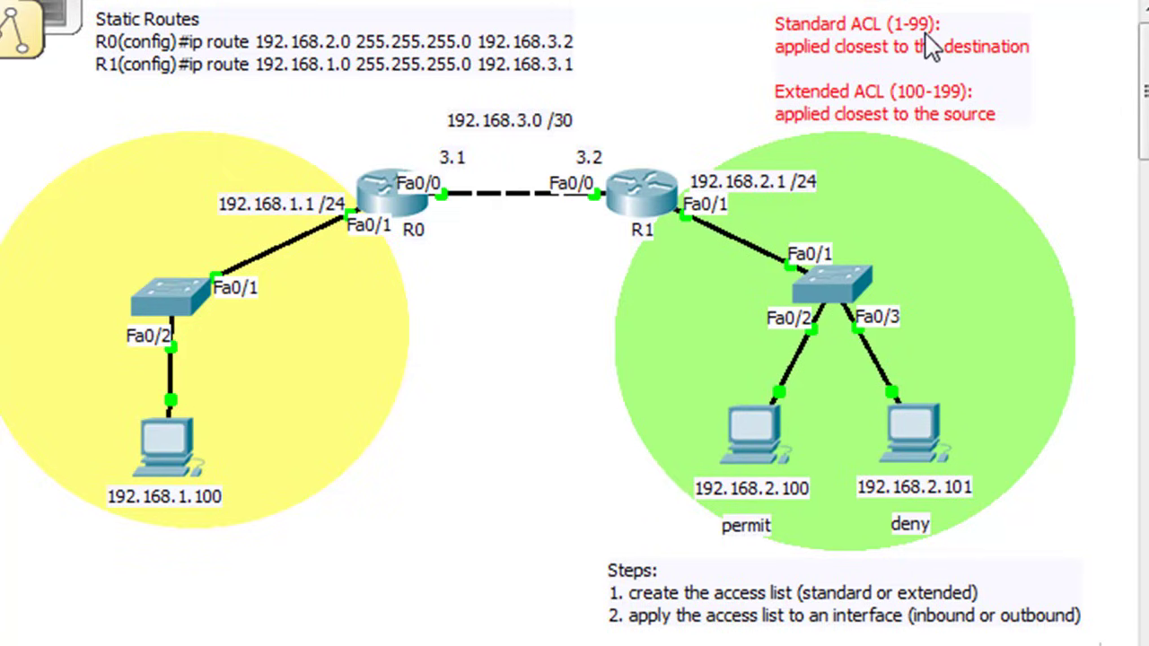
click(853, 50)
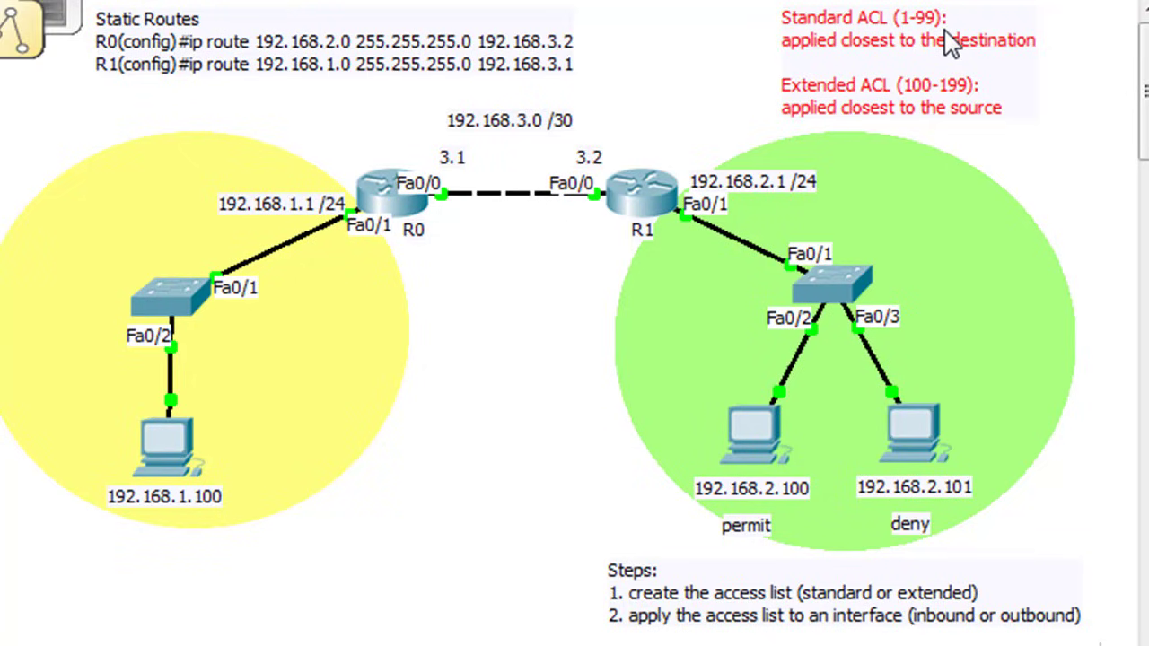
click(819, 81)
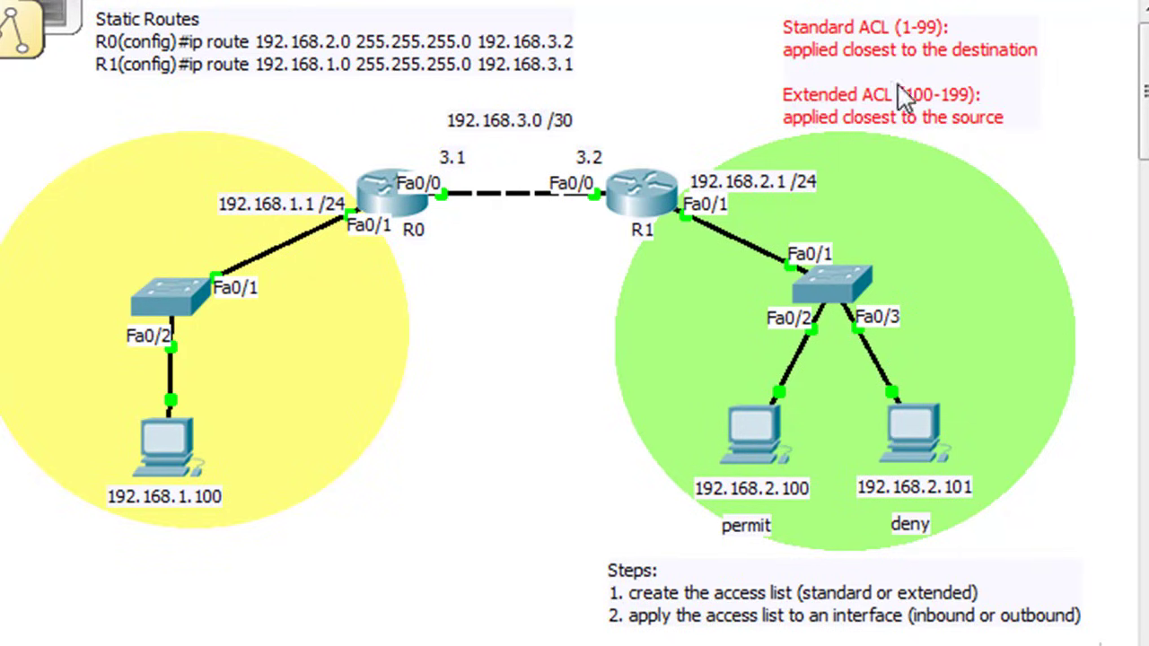
drag(909, 139, 910, 128)
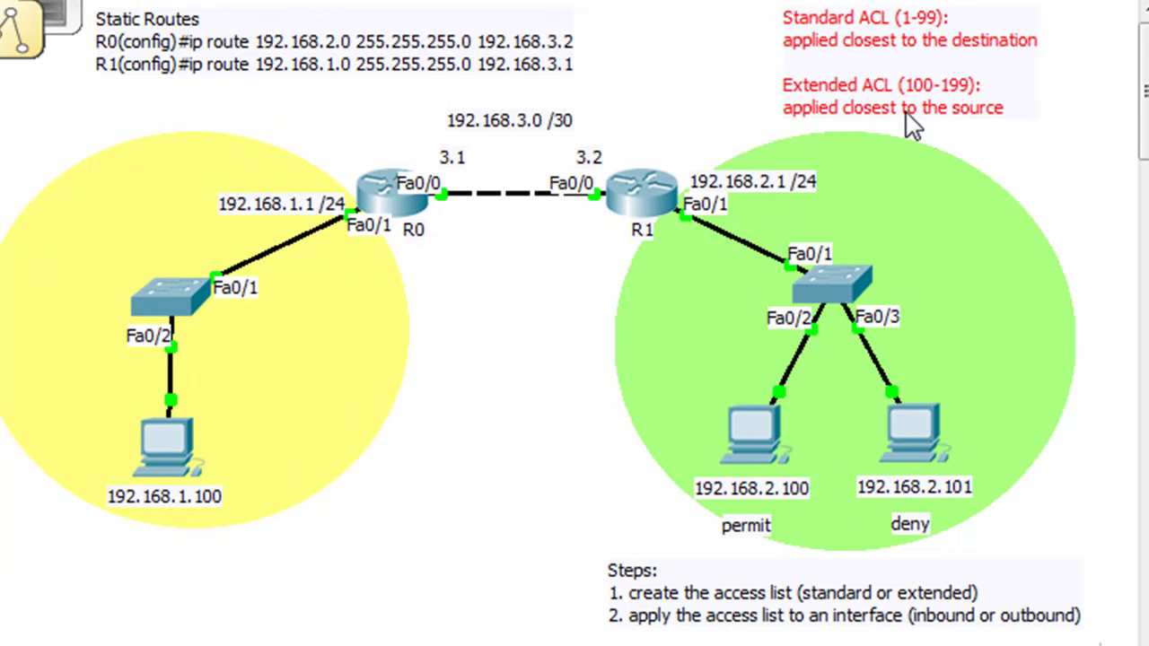
click(537, 354)
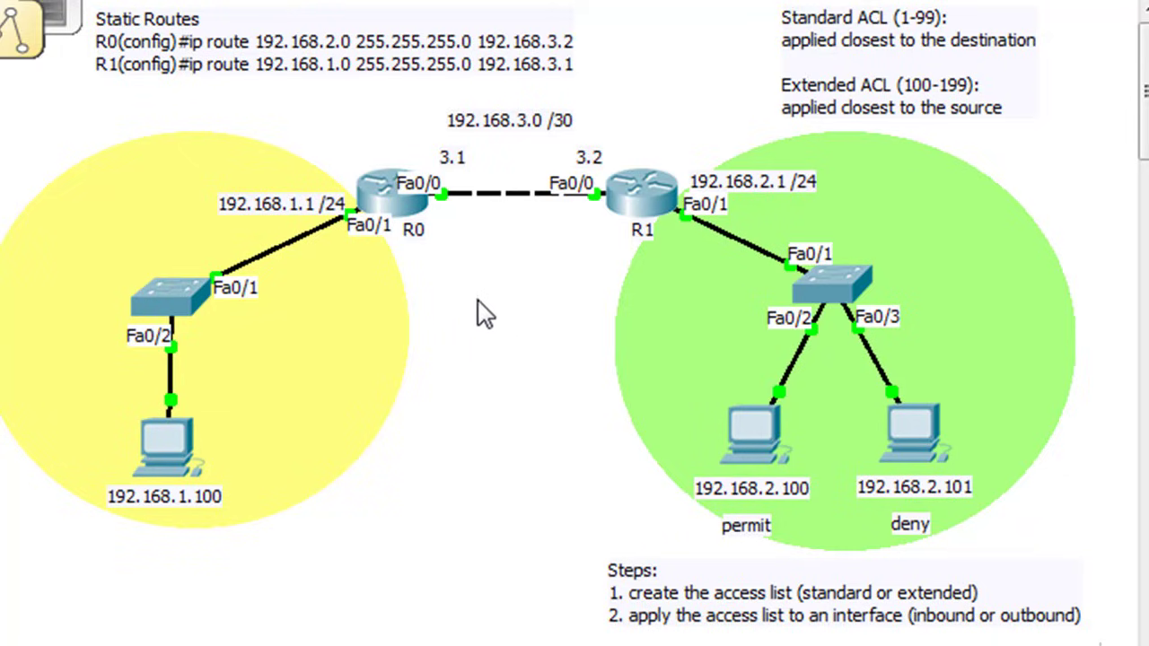
Place a two-line note reading "ACL = R0" and "Interface = Fa0/1 - outbound" just above the yellow network area.
mouse_move(386, 189)
click(52, 146)
text(ACL = R0)
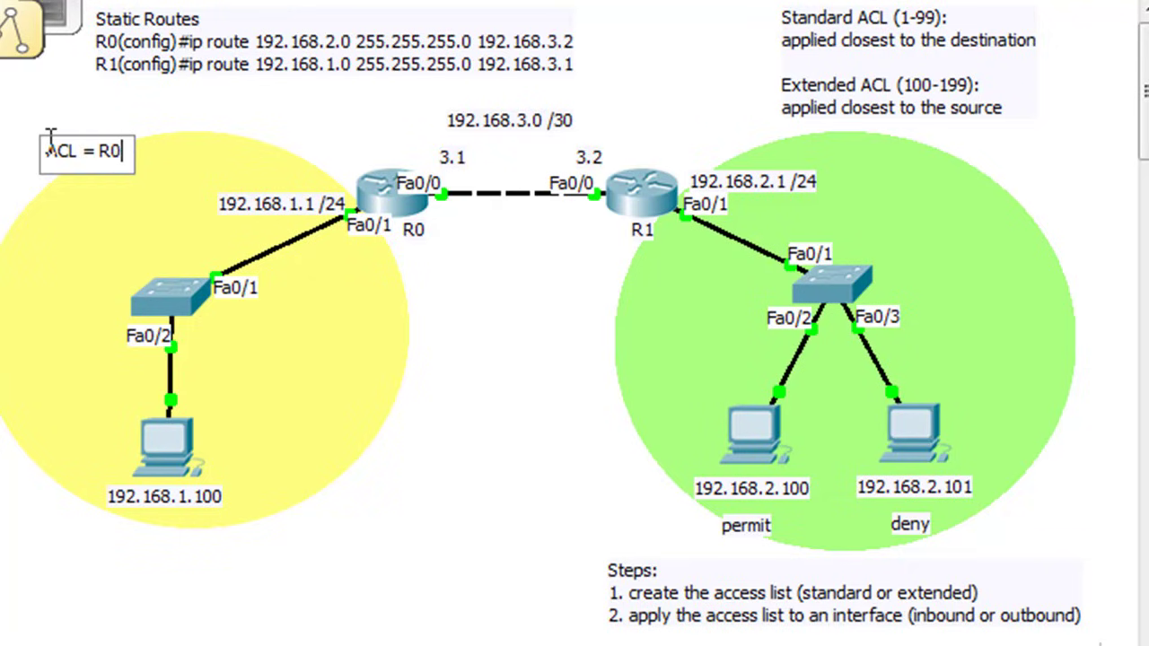
key(Return)
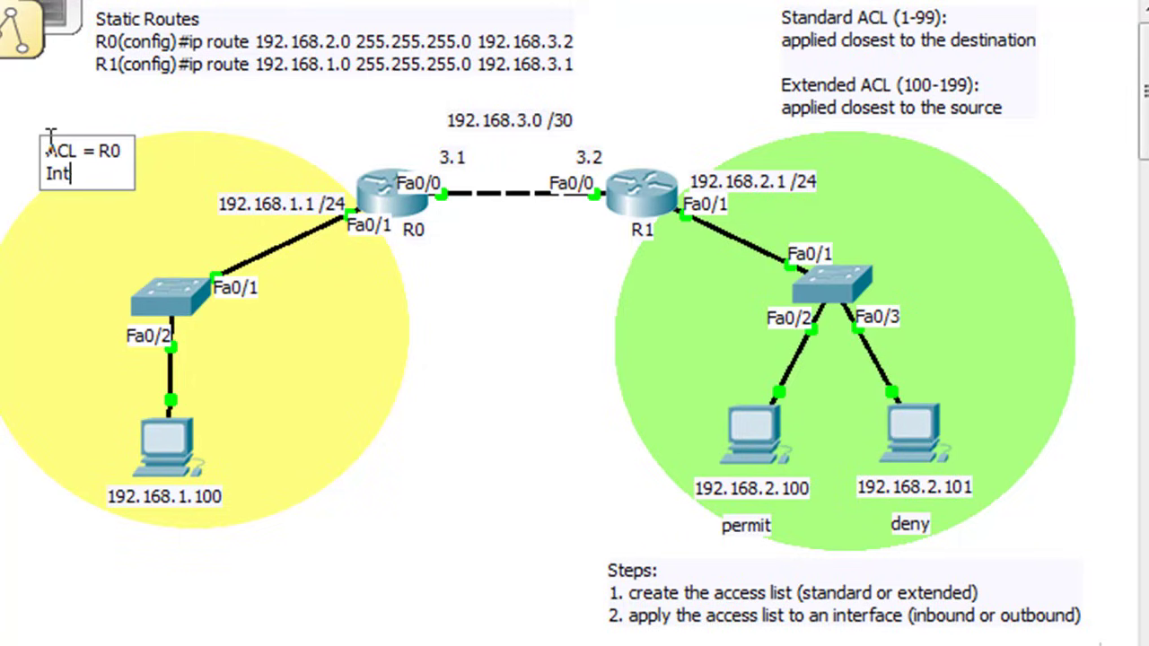
text(Interface )
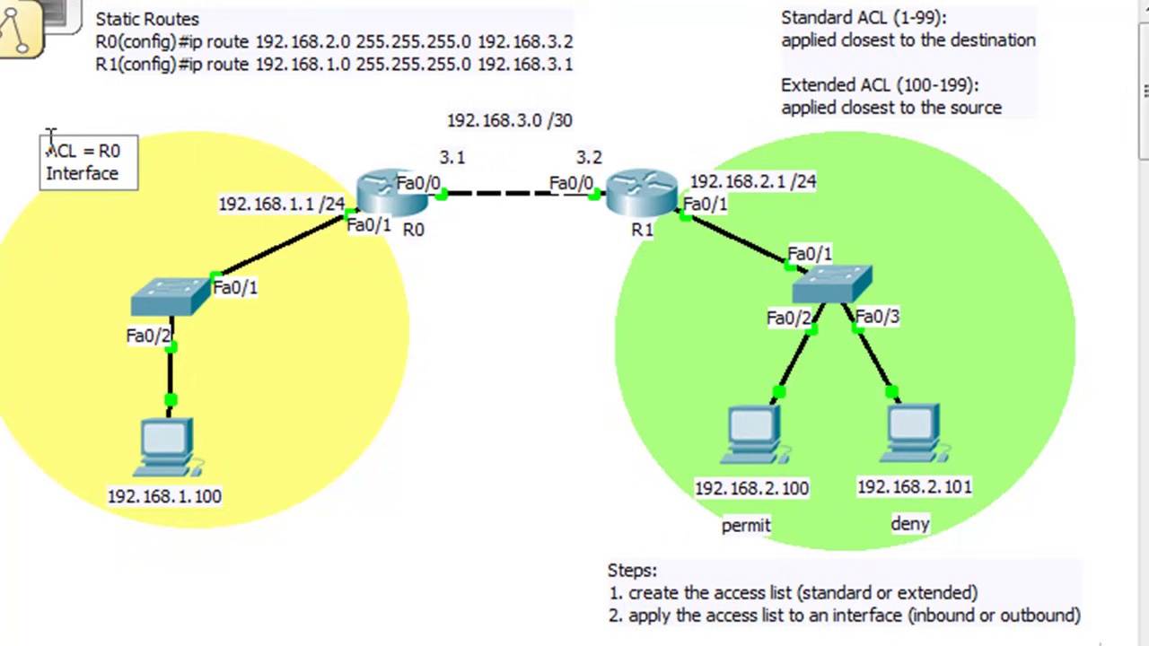
text(= )
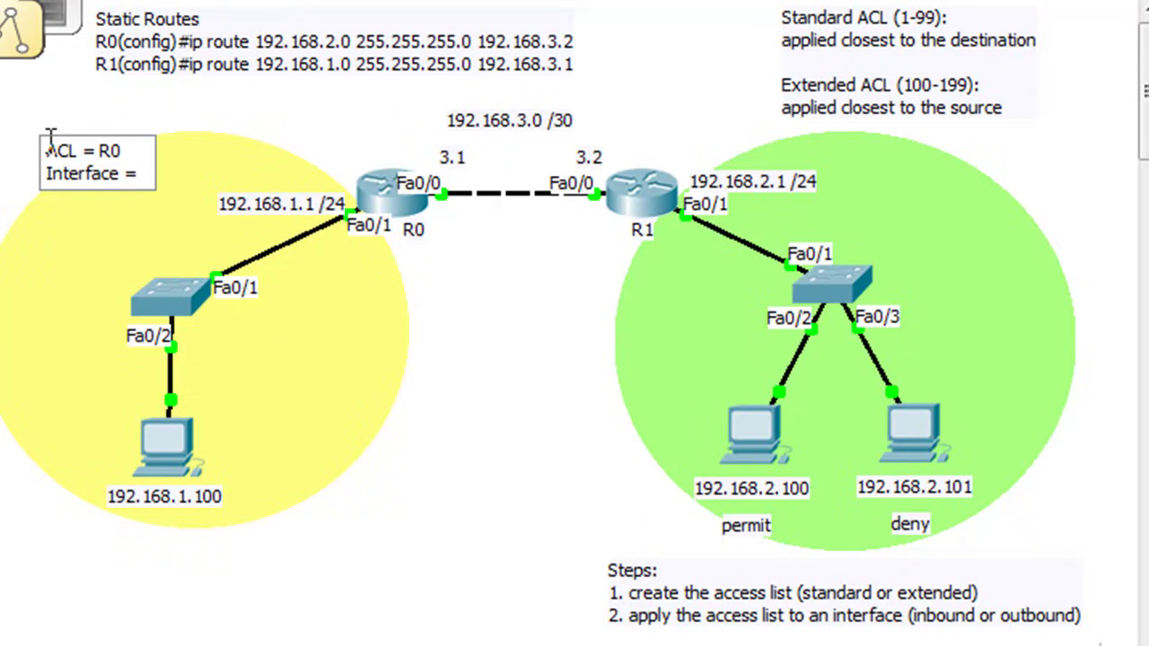
text(Fa)
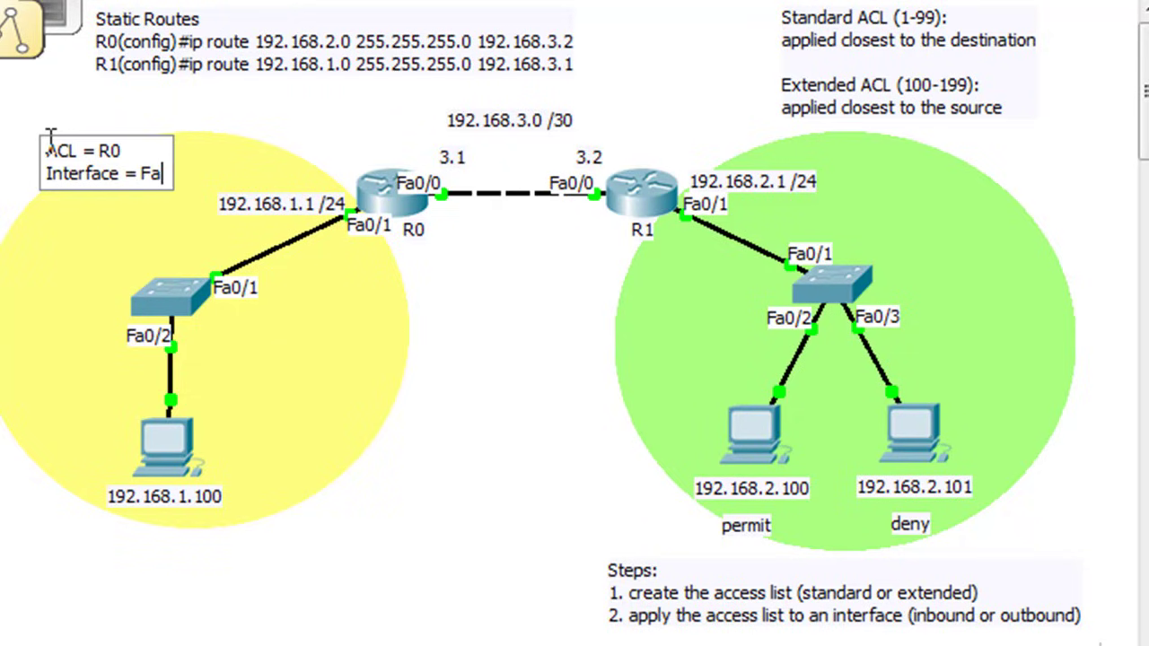
text(0/1 outbound)
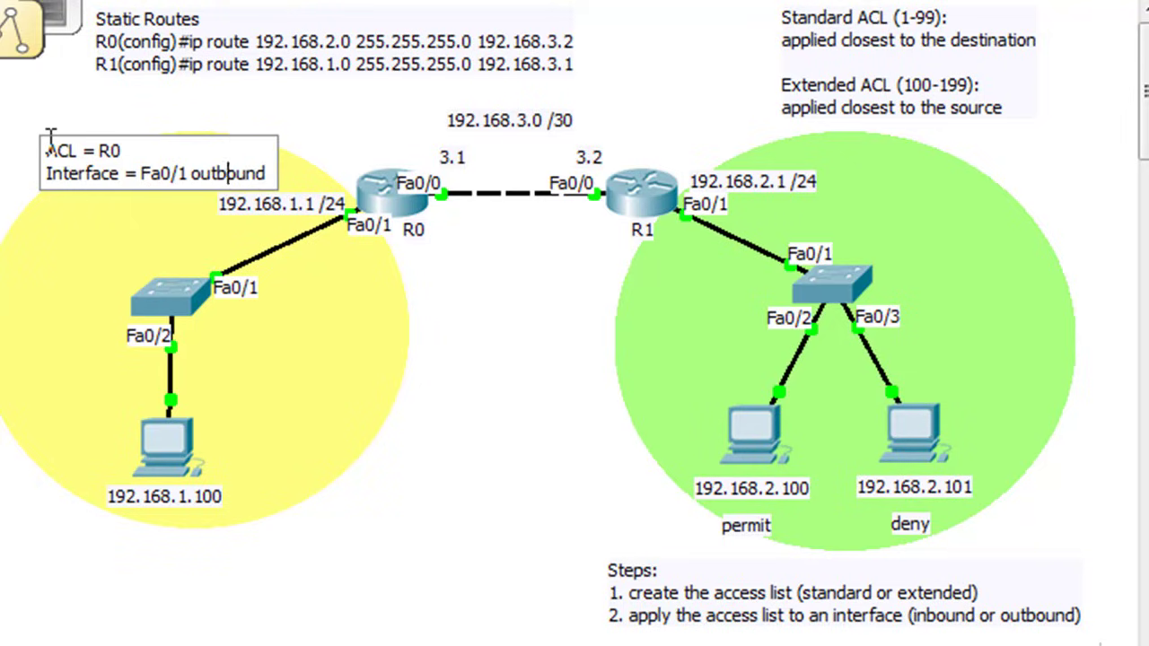
text(-)
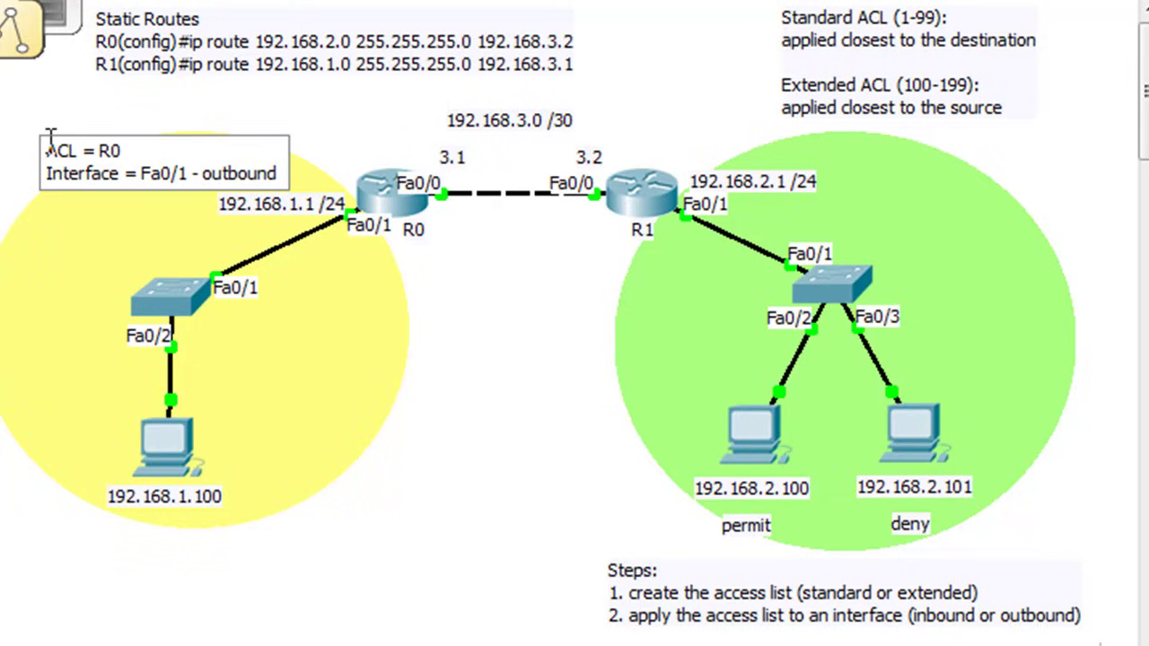
drag(67, 179, 36, 158)
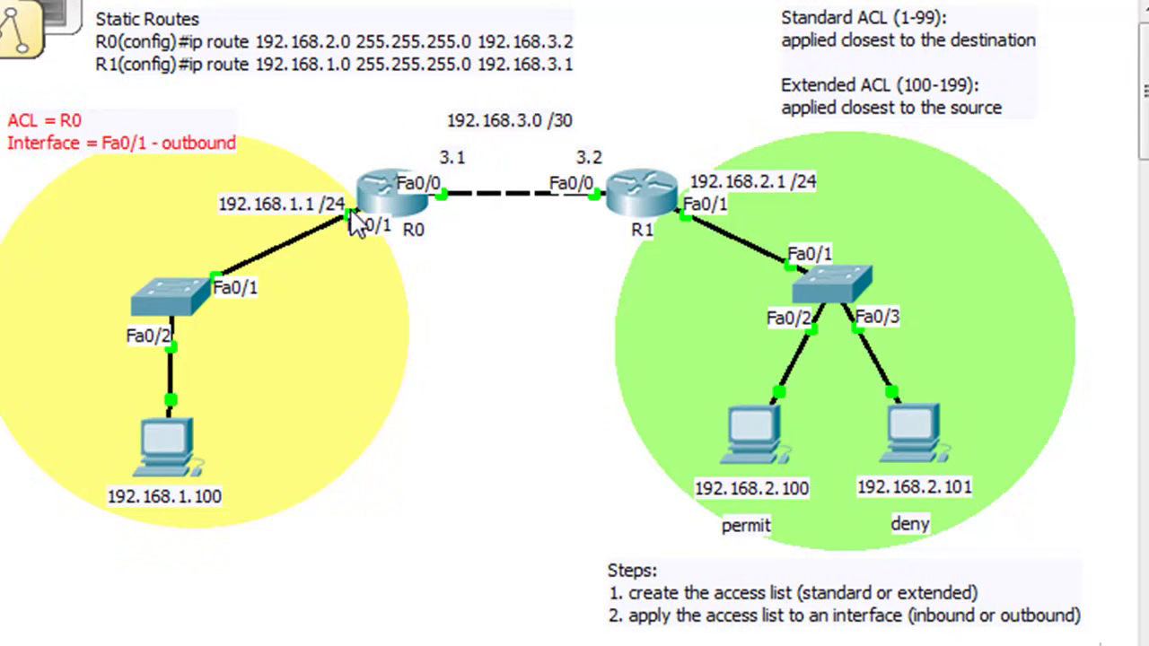
drag(51, 149, 40, 145)
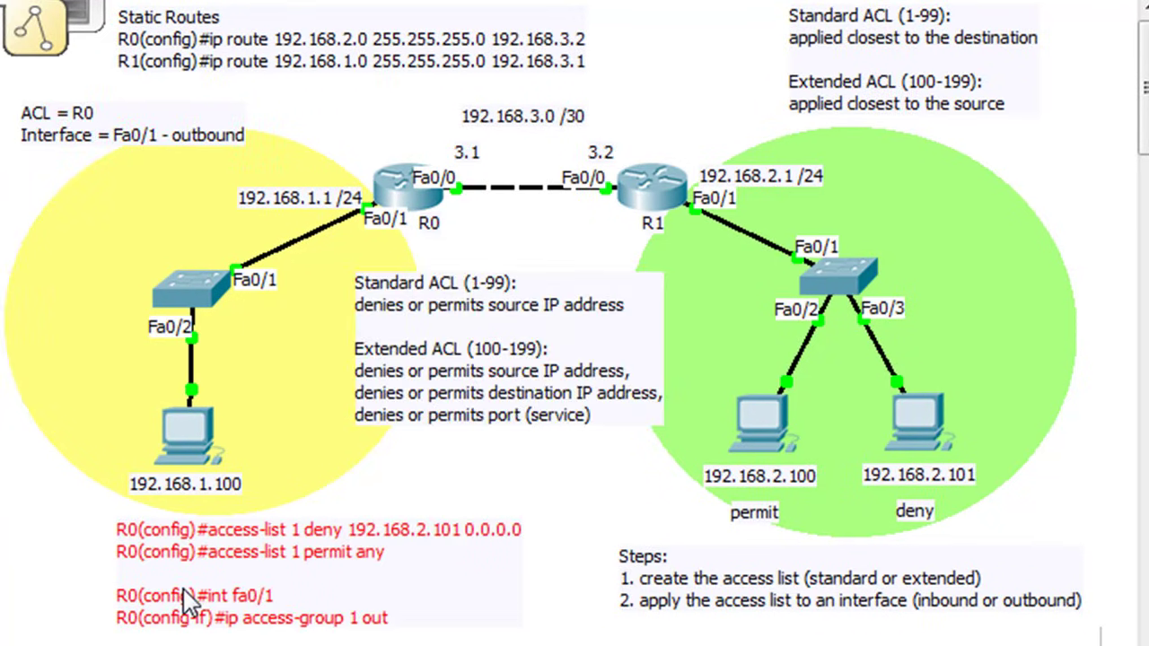
Position the R0 access-list commands note below the yellow network area and the Standard/Extended ACL filtering note between the two network areas.
drag(189, 600, 180, 598)
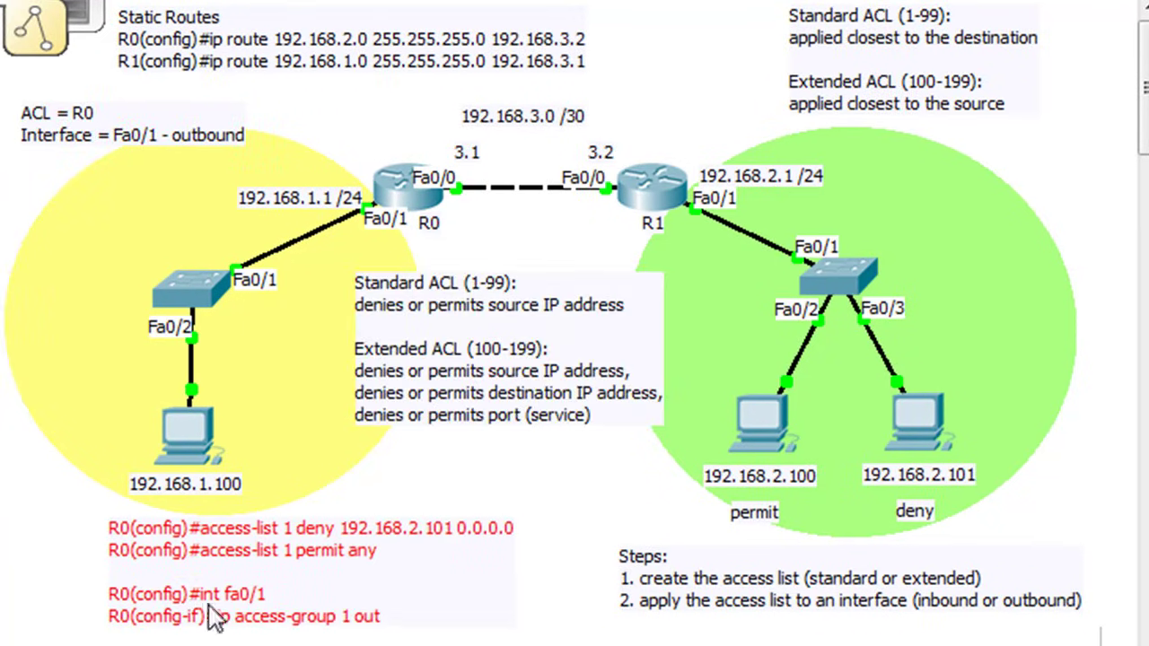
click(509, 457)
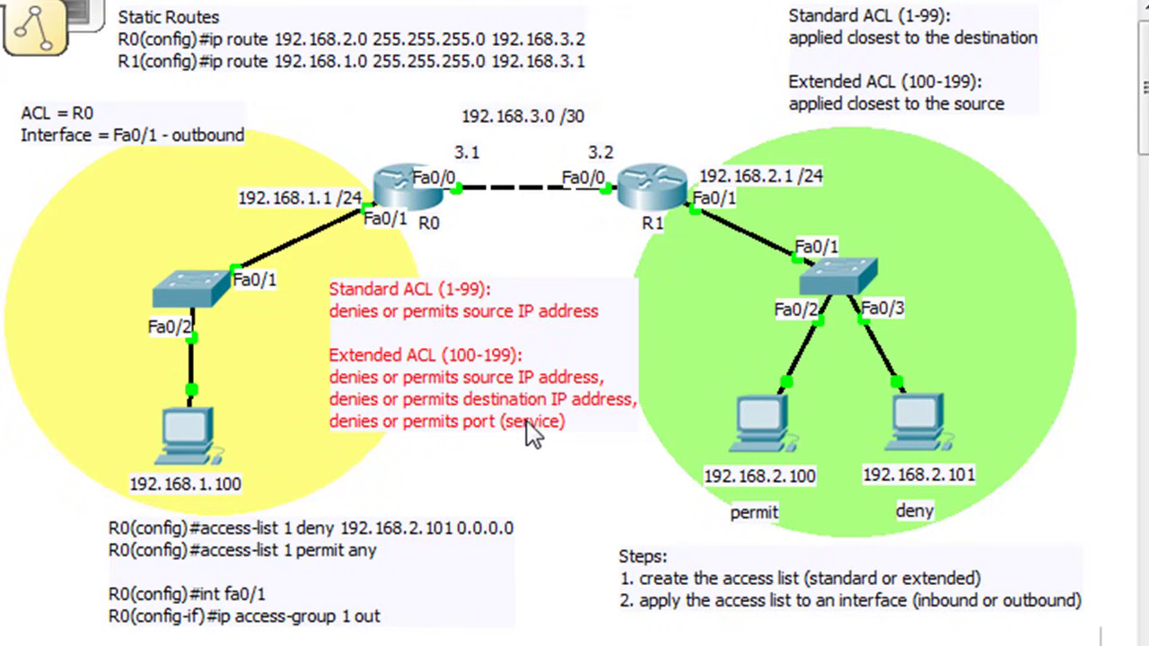
drag(449, 391, 446, 397)
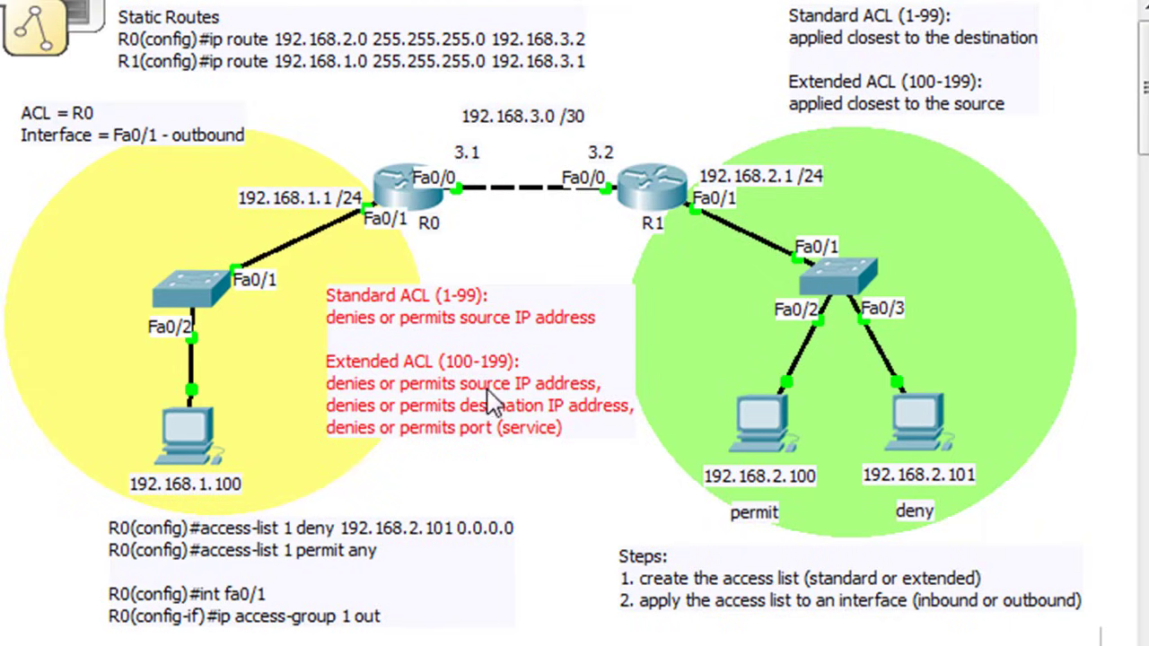
drag(496, 427, 501, 434)
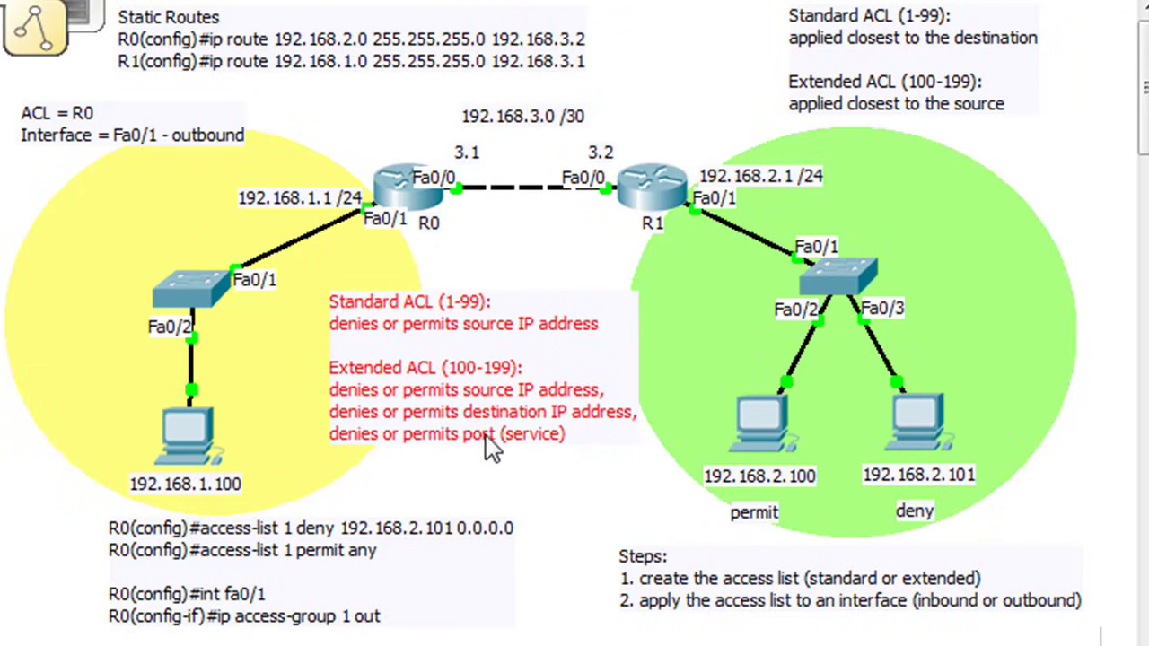
drag(502, 405, 503, 402)
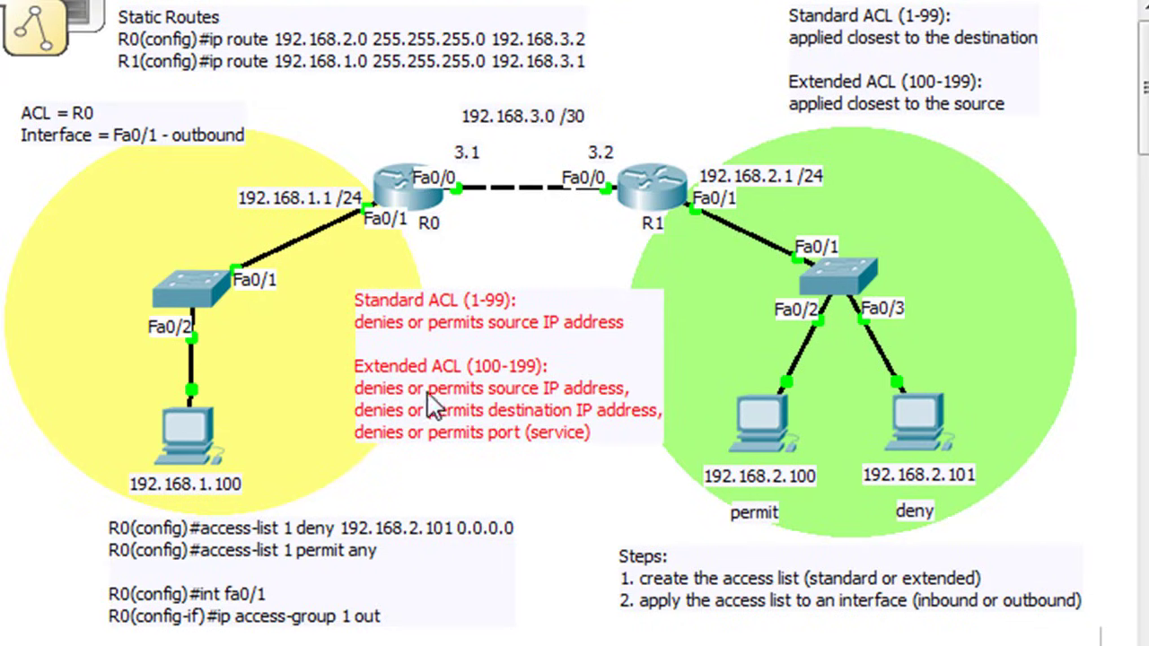
drag(258, 556, 231, 553)
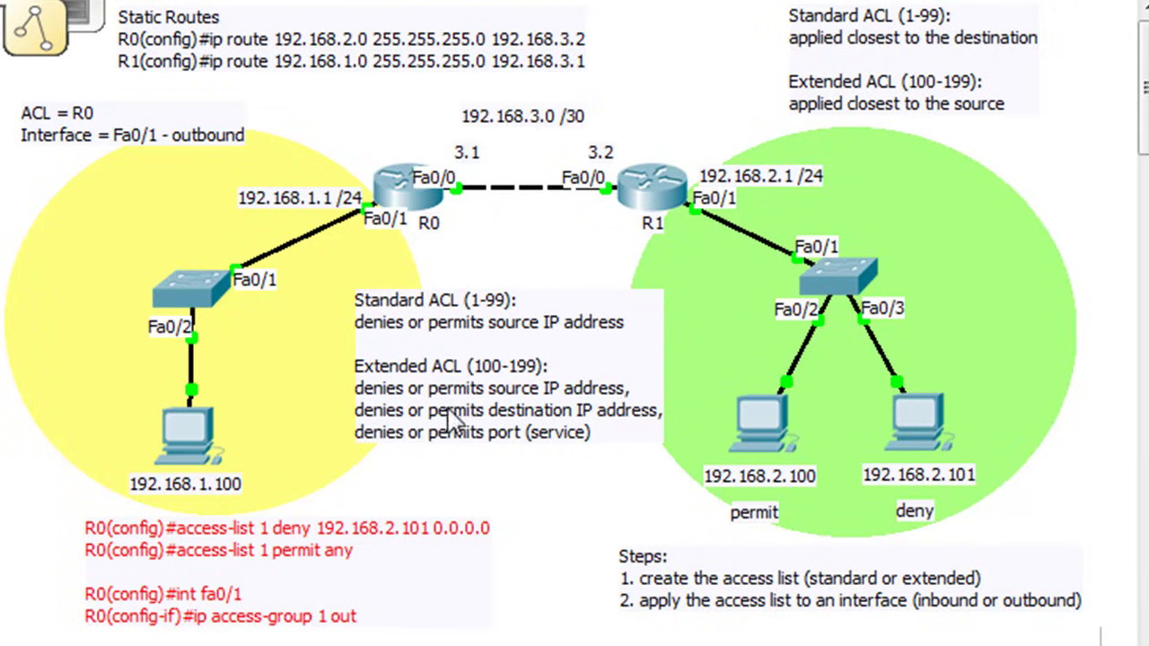
Open the command line of router R0 and enter global configuration mode with en and conf t.
click(428, 215)
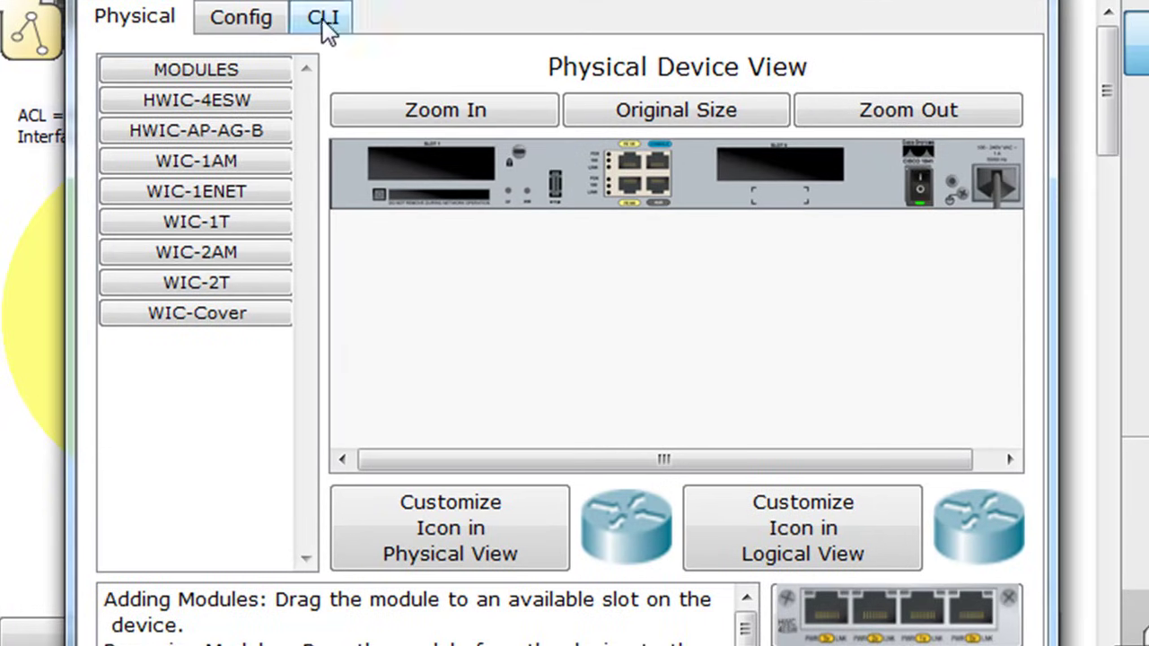
click(323, 20)
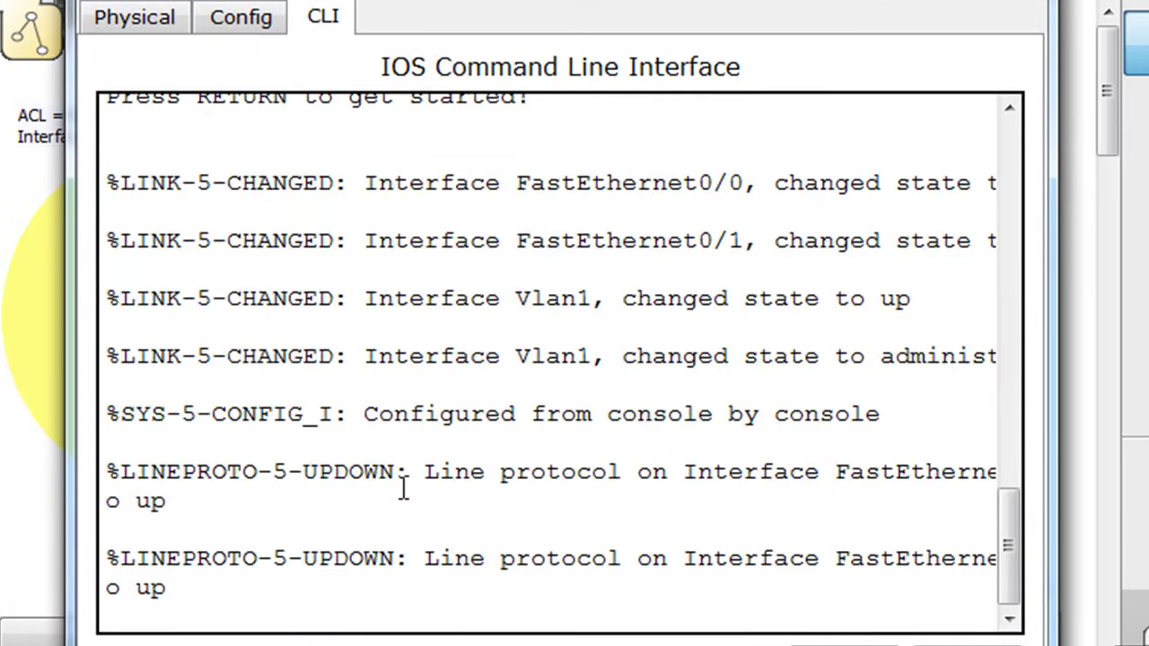
key(Return)
text(en)
key(Return)
text(con )
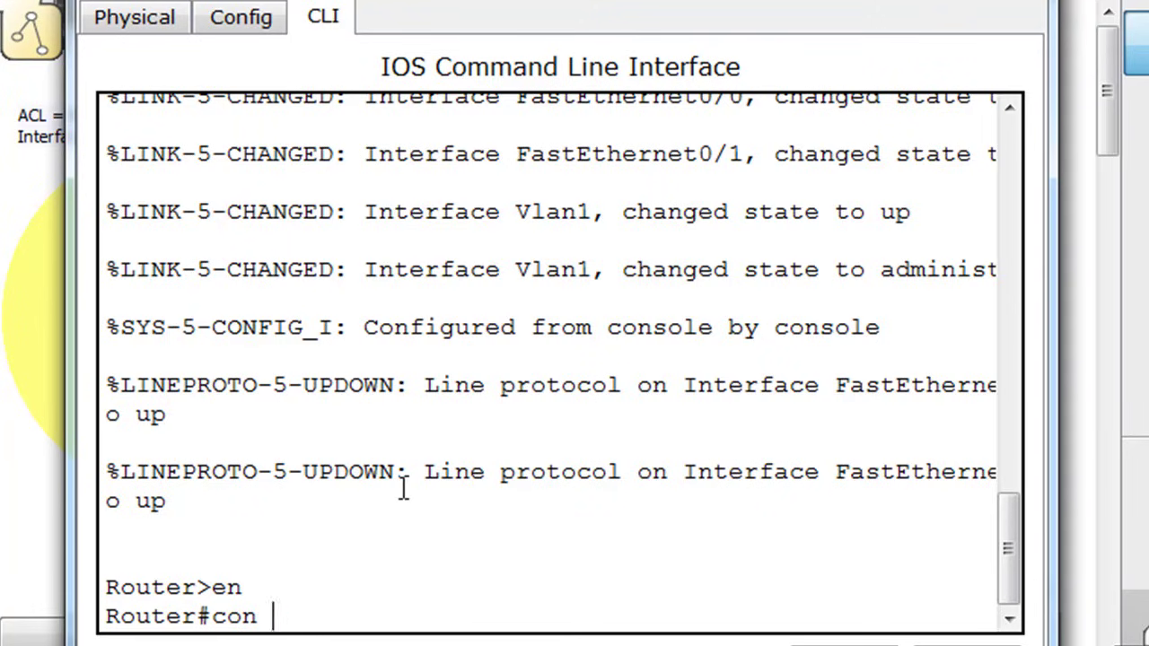
text(ff t)
key(Return)
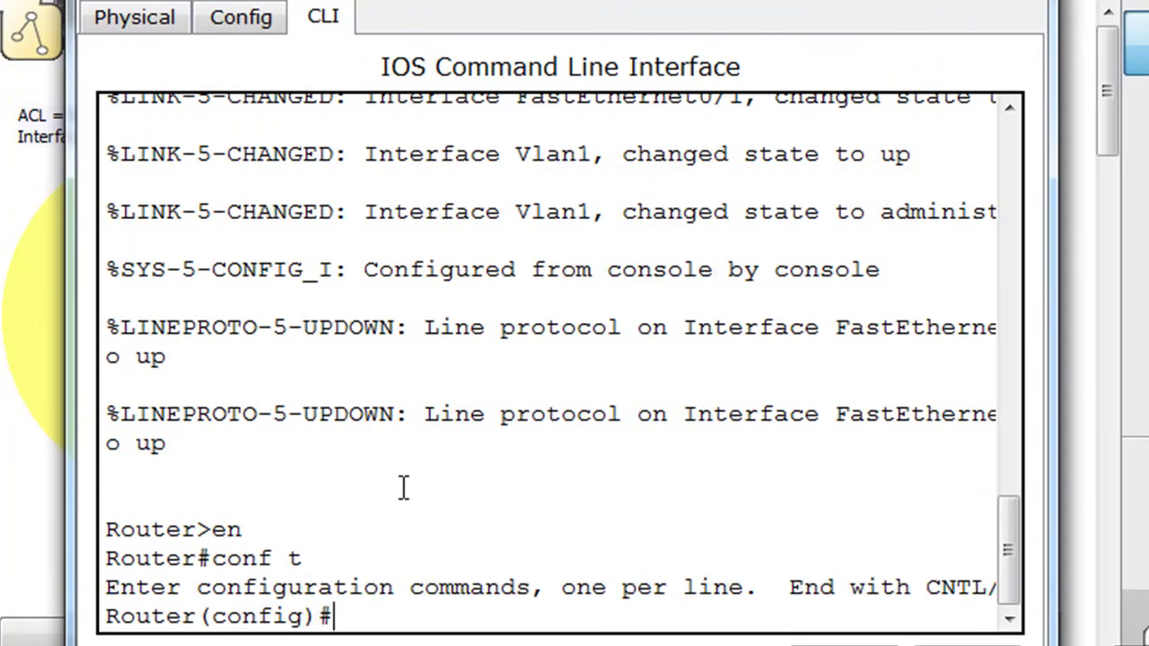
Set the router's hostname to R0.
text(hostname)
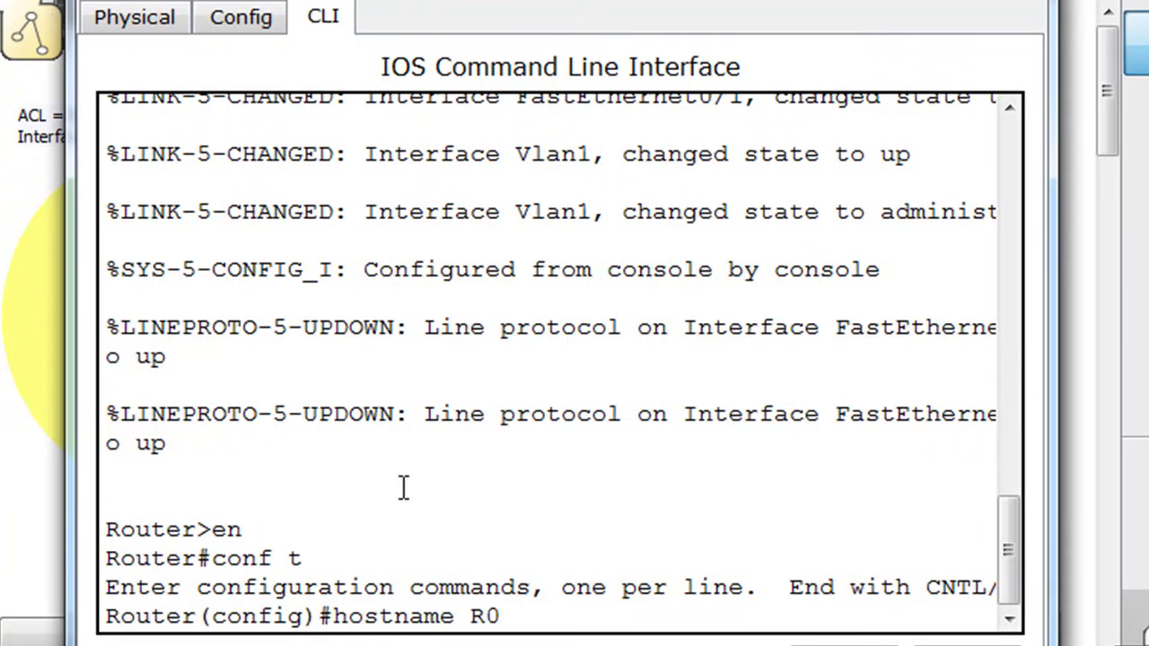
text( R0)
key(Return)
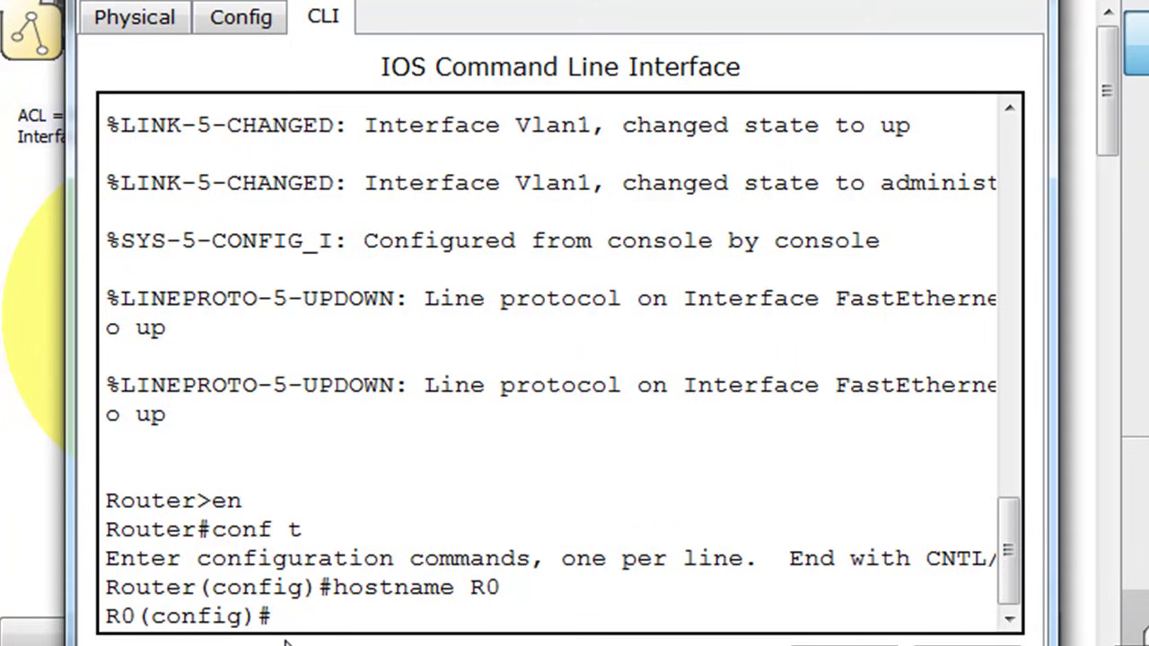
Write the entry access-list 1 deny 192.168.2.101 0.0.0.0 at the R0 configuration prompt without submitting it.
text(access-list 1)
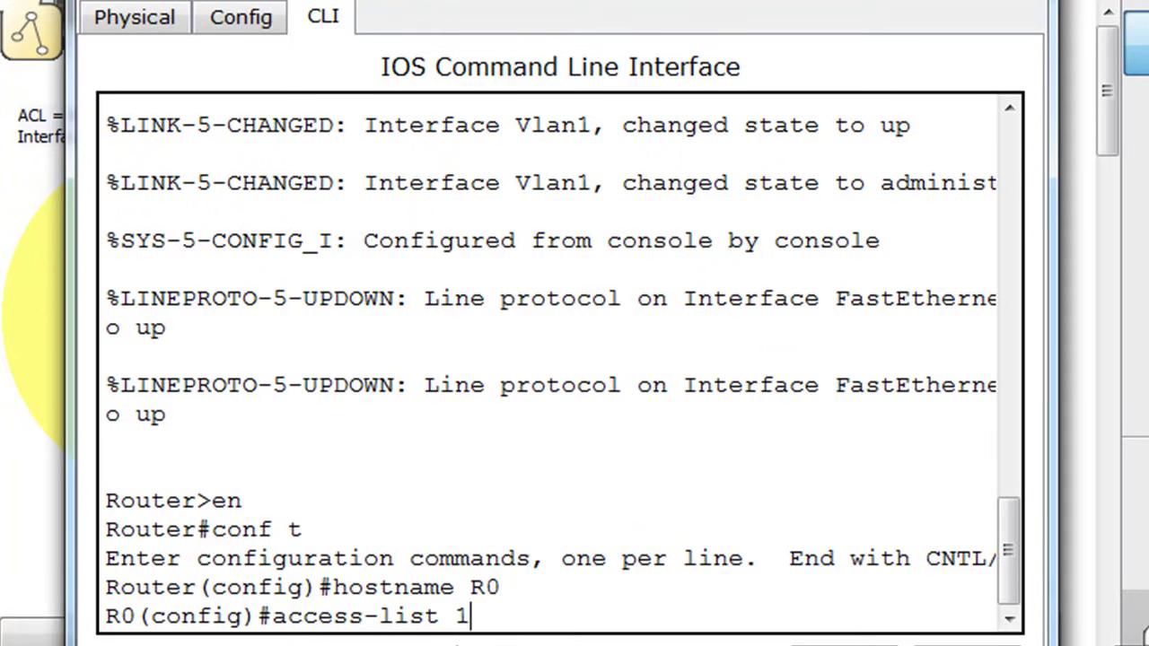
key(BackSpace)
key(BackSpace)
text(100)
key(BackSpace)
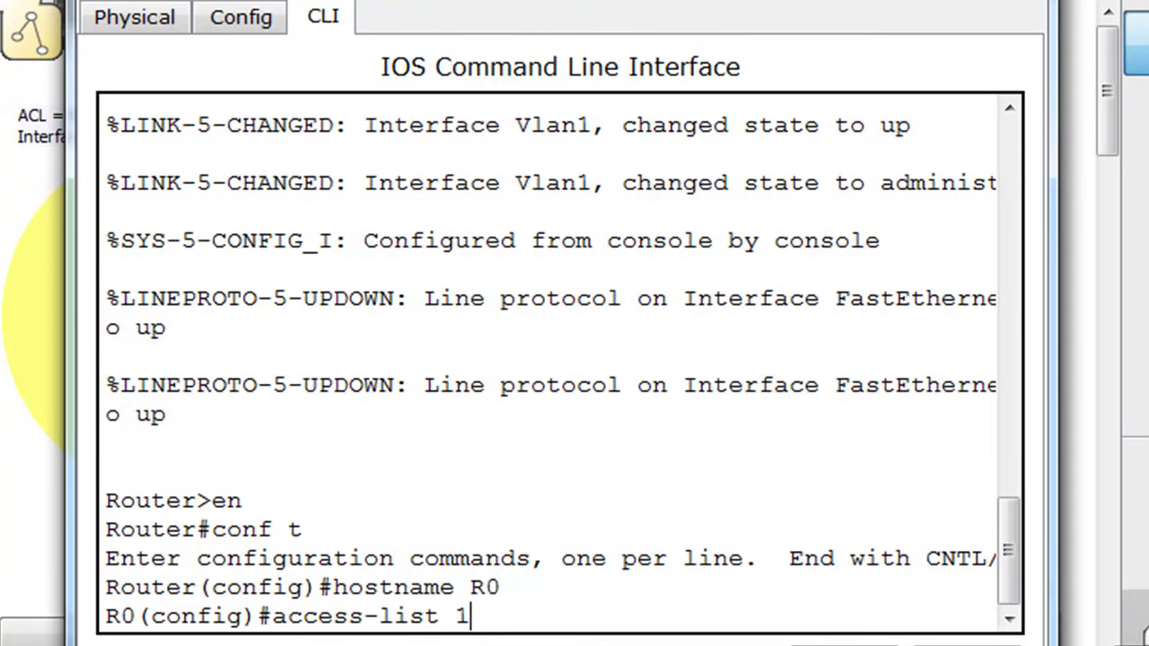
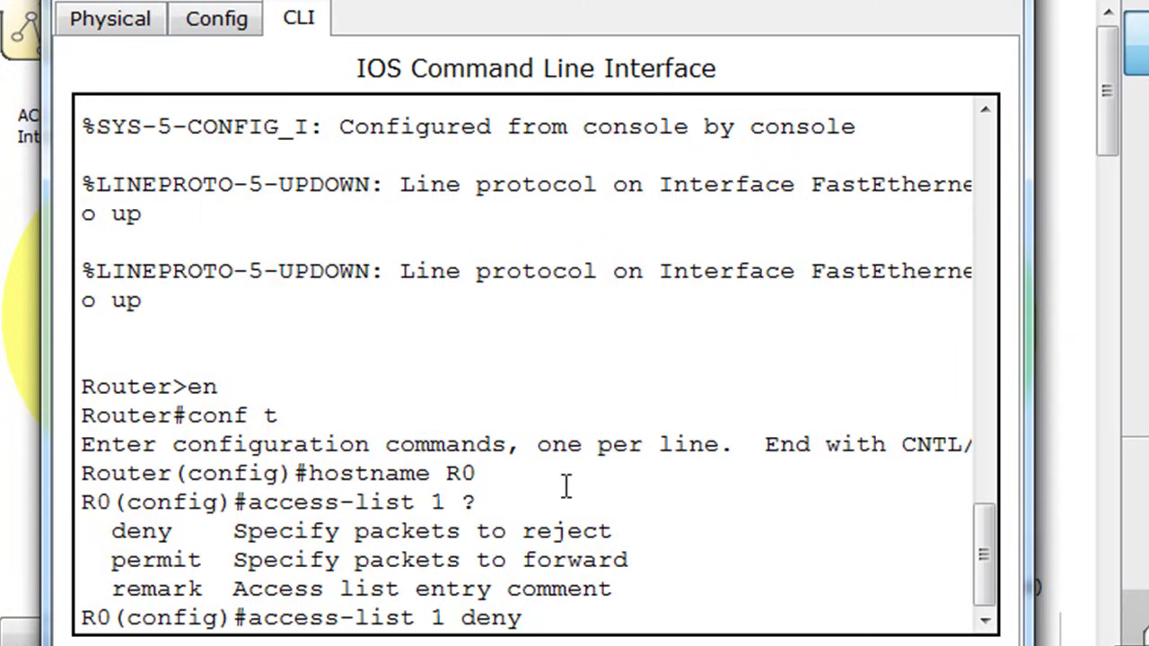
text(192.168.2)
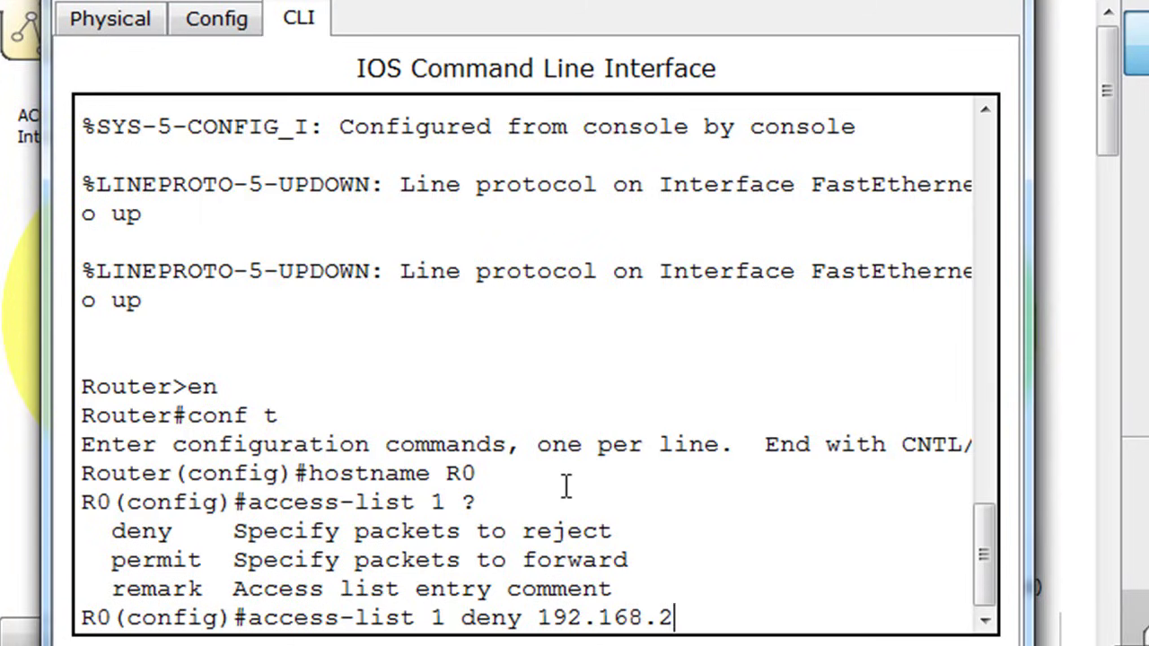
text(.101)
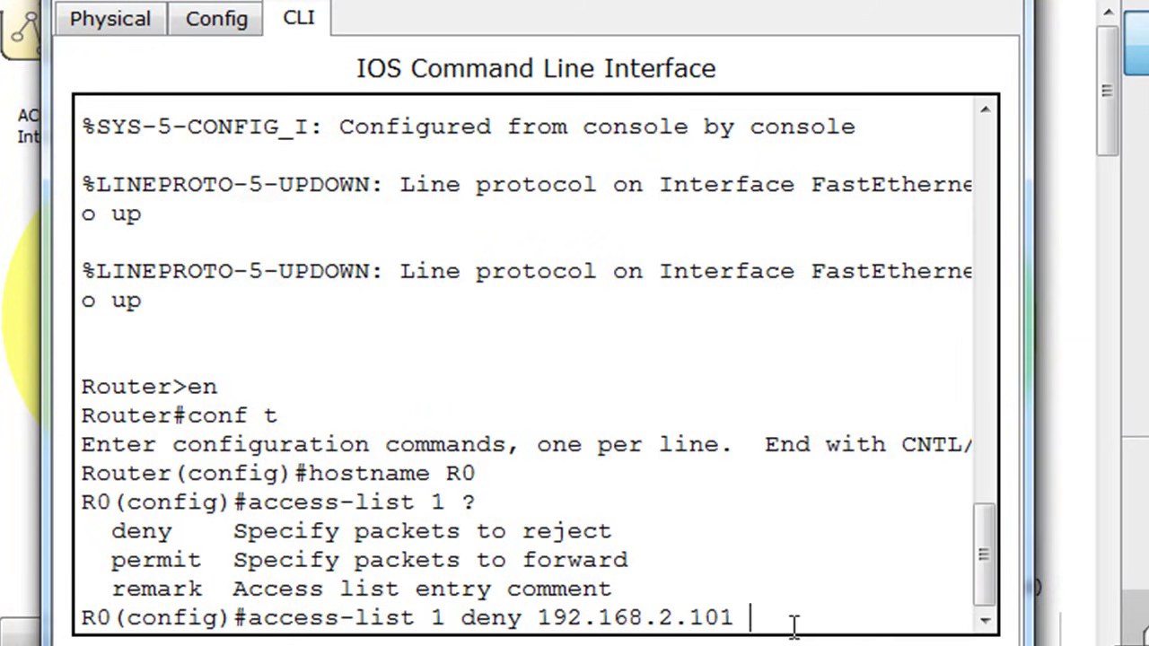
drag(691, 616, 741, 619)
click(756, 622)
text(0.0.0.0)
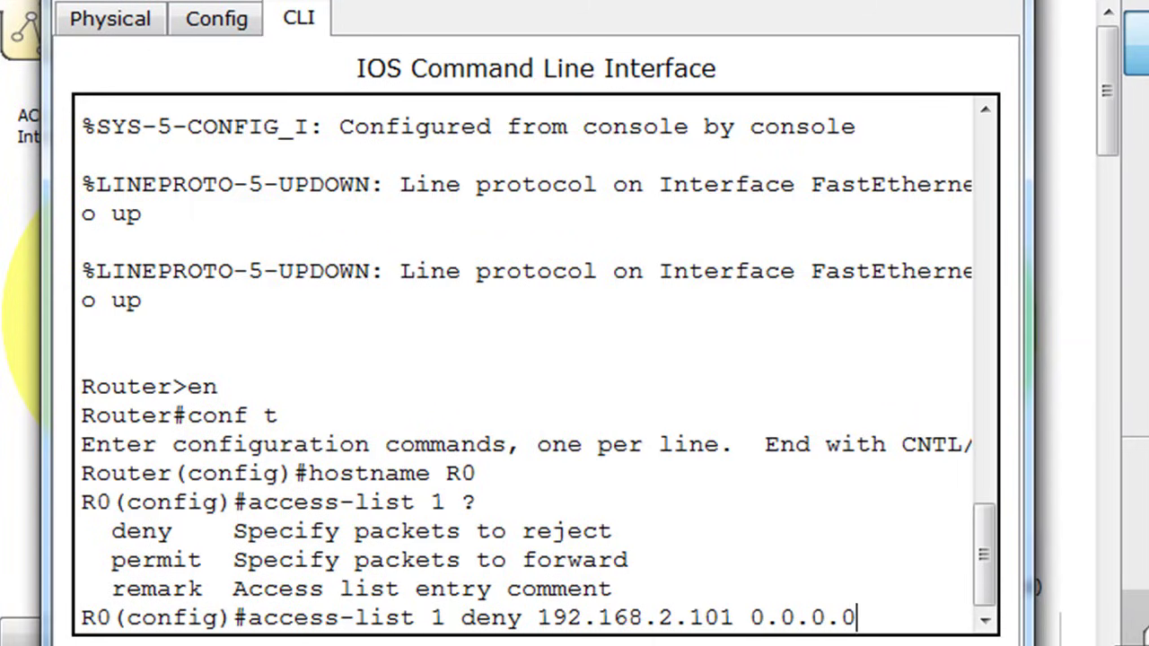
Change the unsubmitted deny entry to cover network 192.168.2.0 with wildcard mask 0.0.0.255.
key(Left)
key(Left)
key(Left)
key(Left)
key(Left)
key(Left)
key(Left)
key(BackSpace)
key(BackSpace)
key(BackSpace)
text(0)
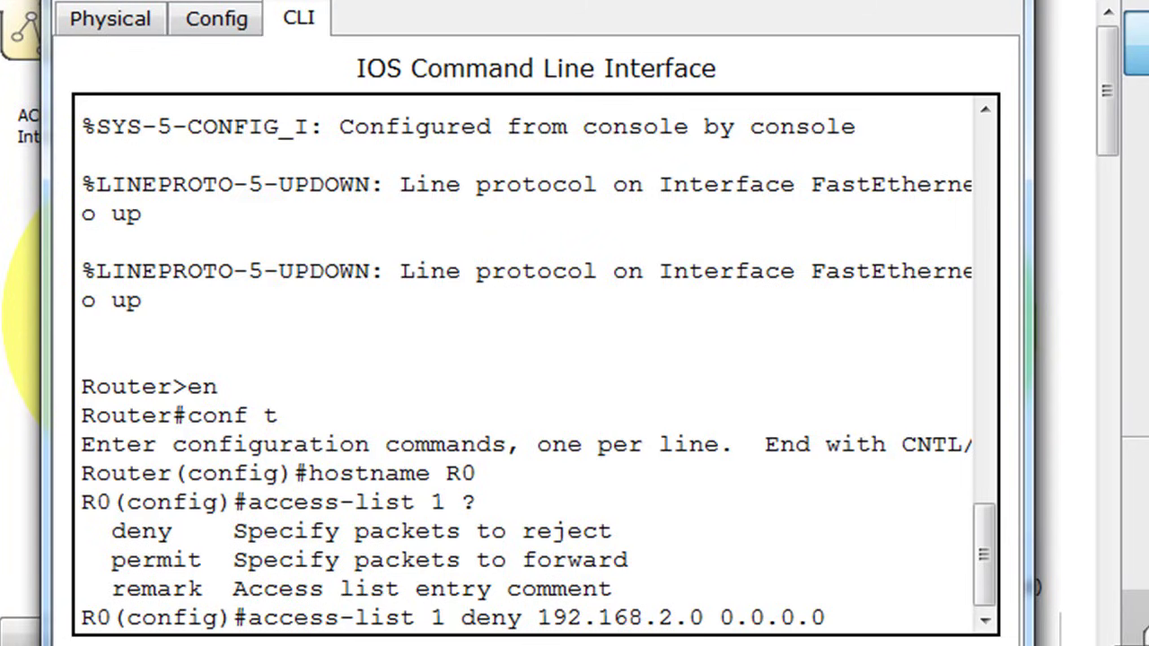
key(Right)
key(Right)
key(Right)
key(Right)
key(BackSpace)
text(255)
Restore the deny entry to host 192.168.2.101 with wildcard mask 0.0.0.0 and submit it.
drag(687, 617, 699, 617)
text(101)
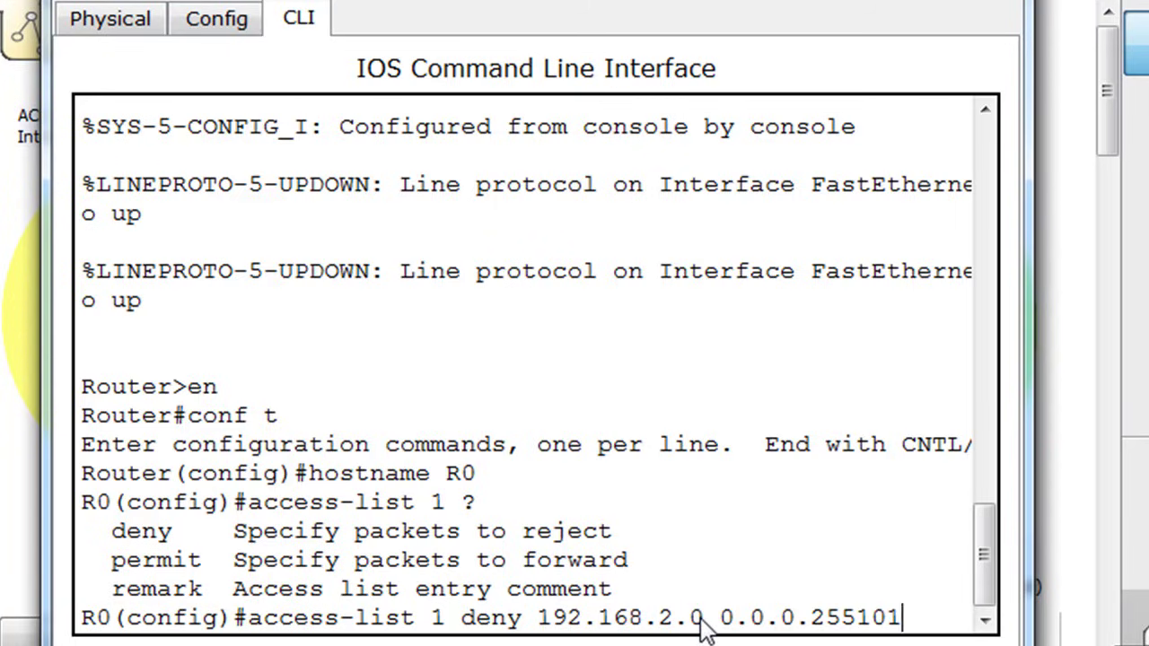
key(BackSpace)
key(BackSpace)
key(BackSpace)
key(BackSpace)
key(BackSpace)
key(BackSpace)
text(0)
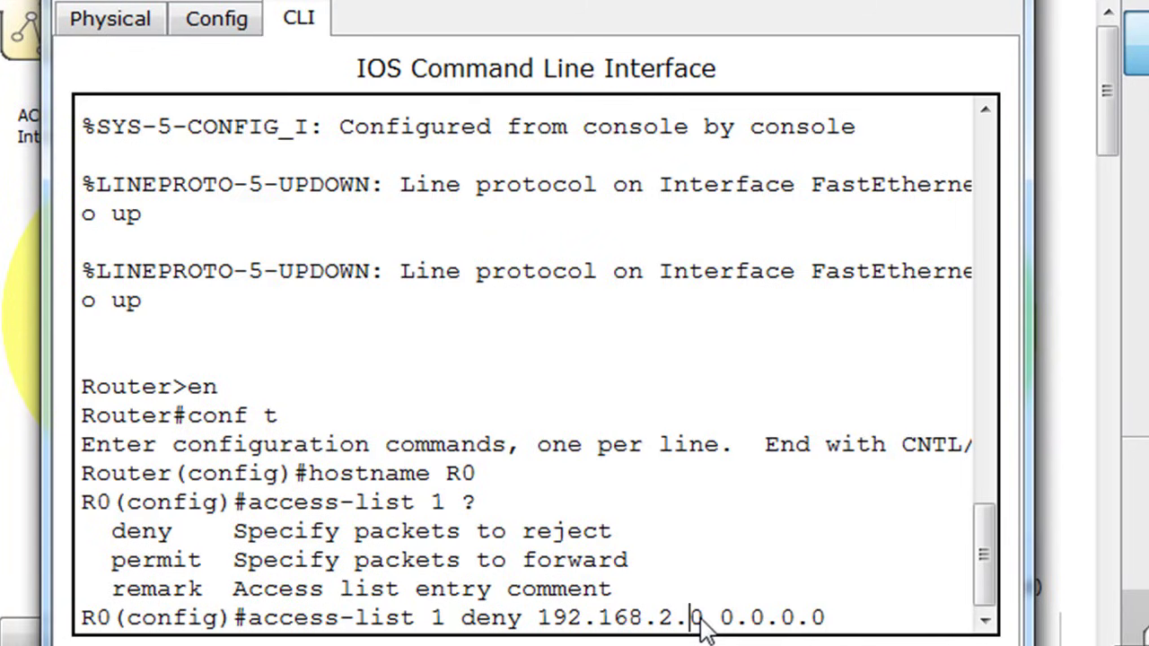
text(1)
key(Right)
text(1)
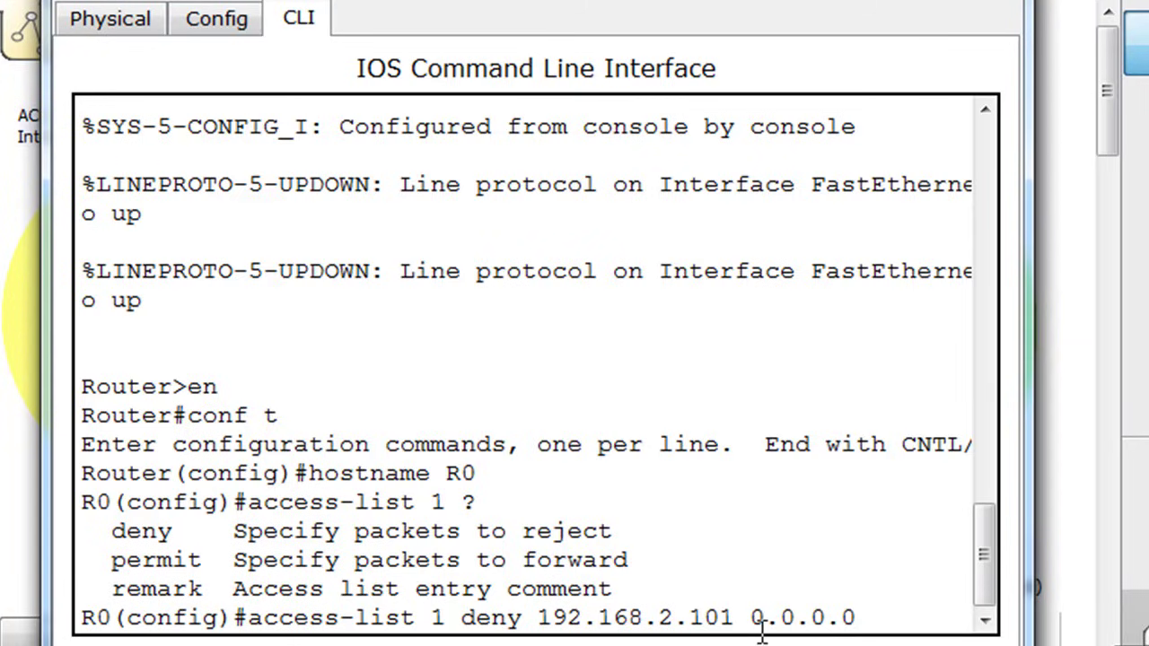
click(858, 626)
key(Return)
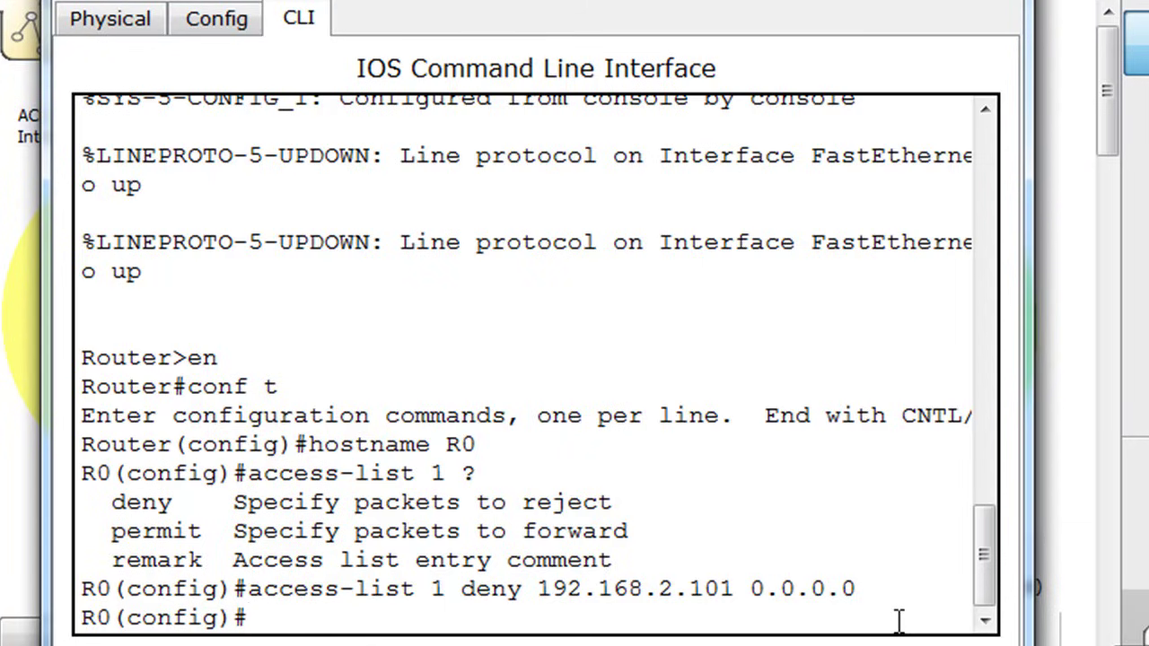
Add the entry access-list 1 permit any on R0 and leave global configuration mode.
text(access-)
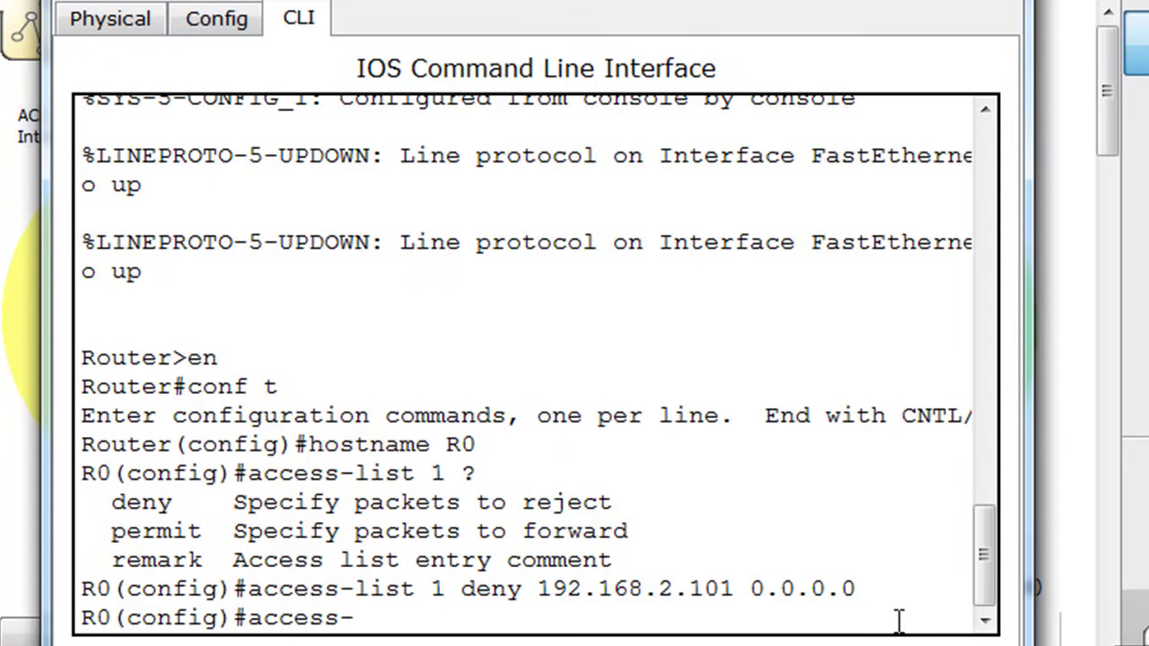
text(list 1)
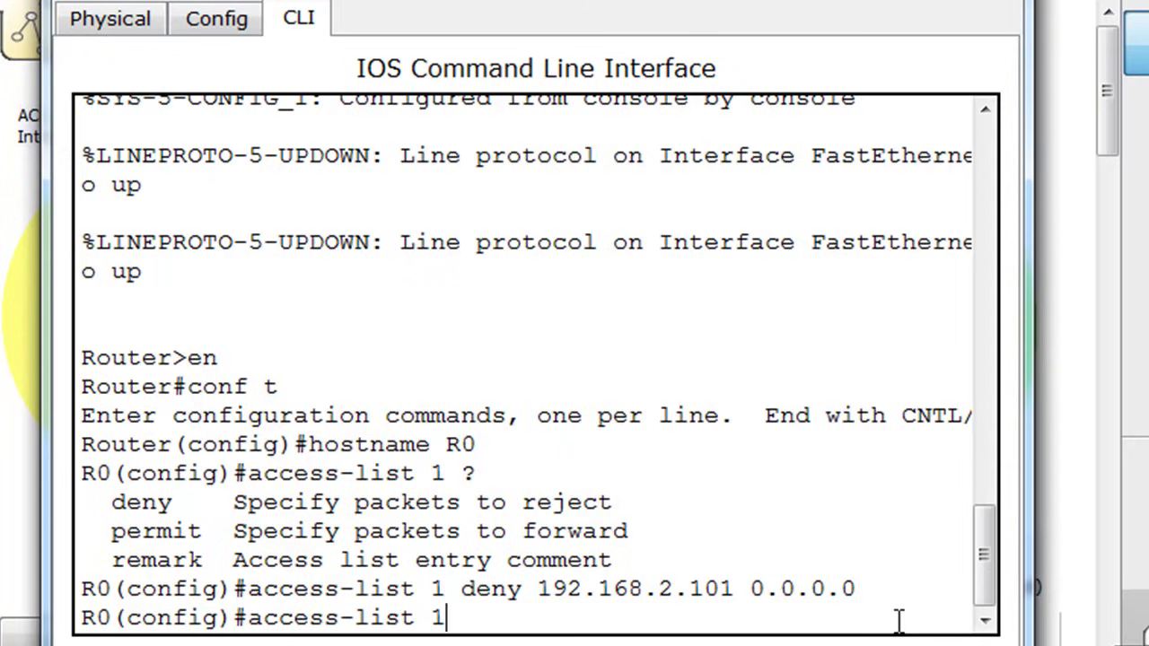
text( permit )
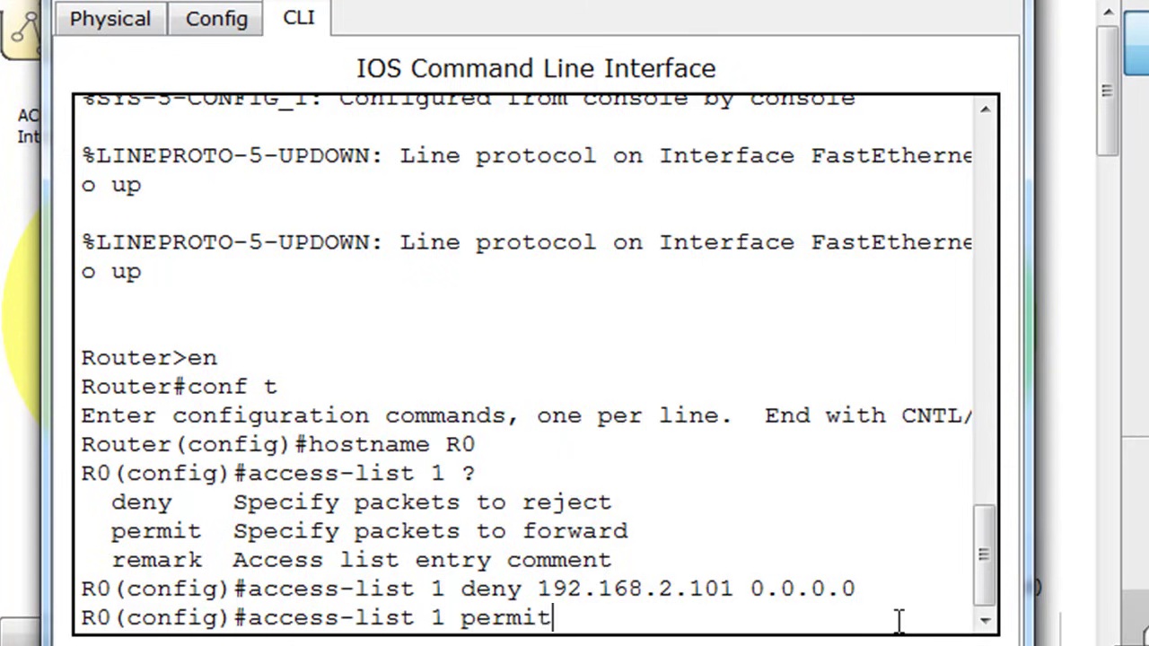
text(any)
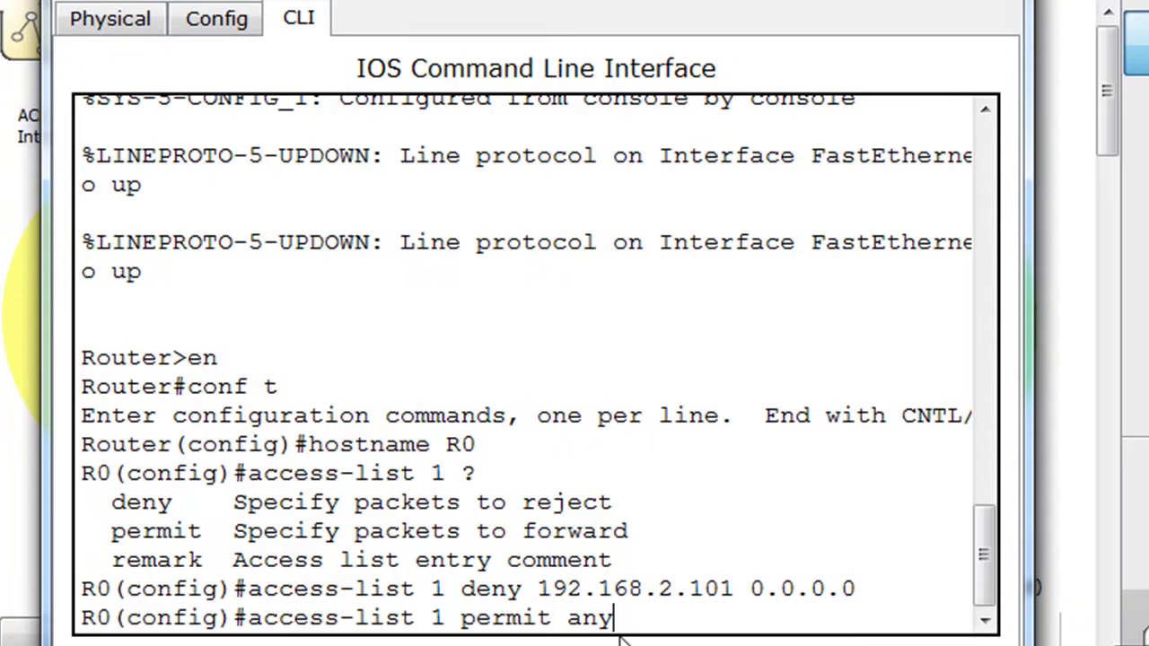
key(Return)
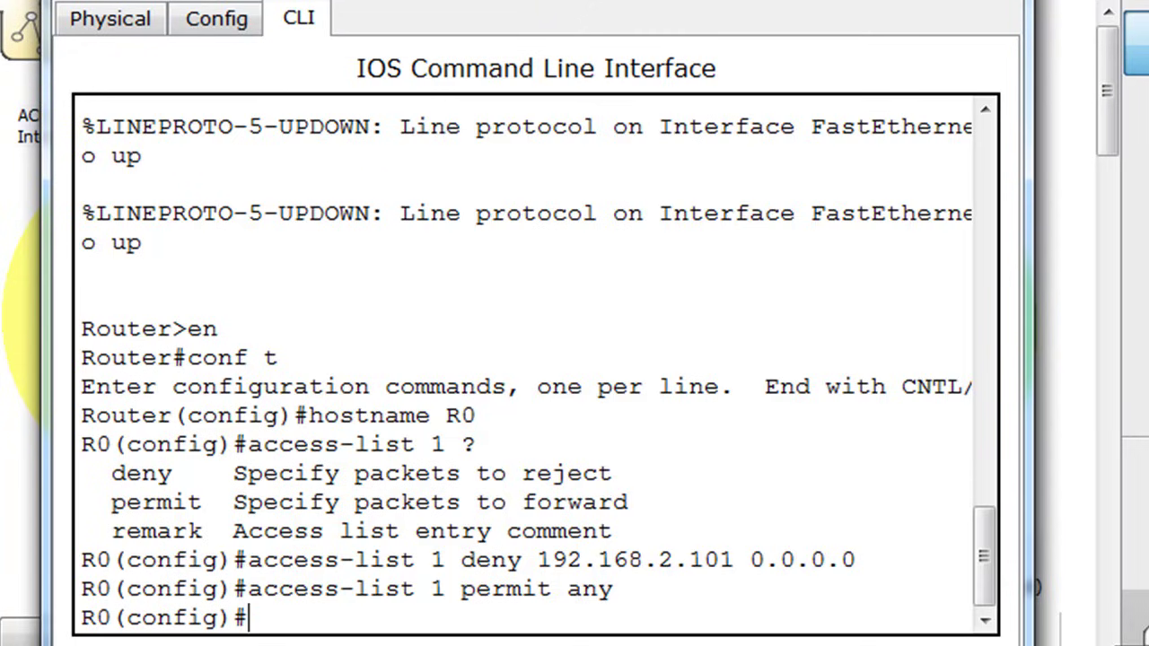
key(ctrl+z)
key(Return)
Show R0's running configuration through to the end, examine the access list 1 entries, and check the plan in the network diagram.
text(show run)
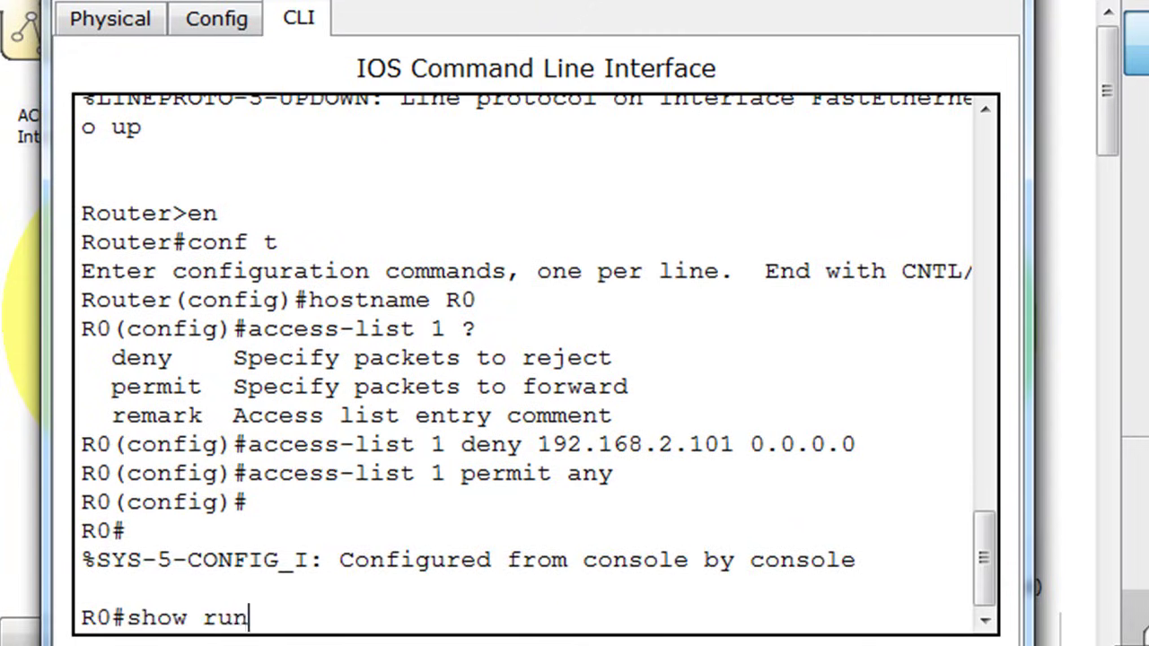
key(Return)
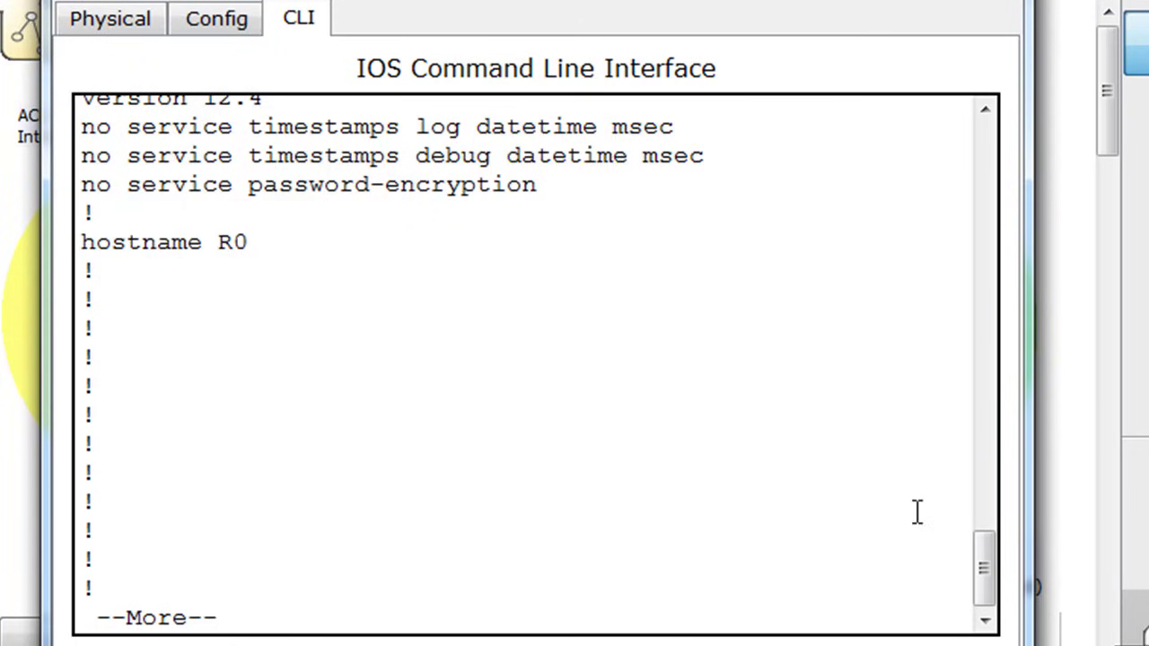
key(space)
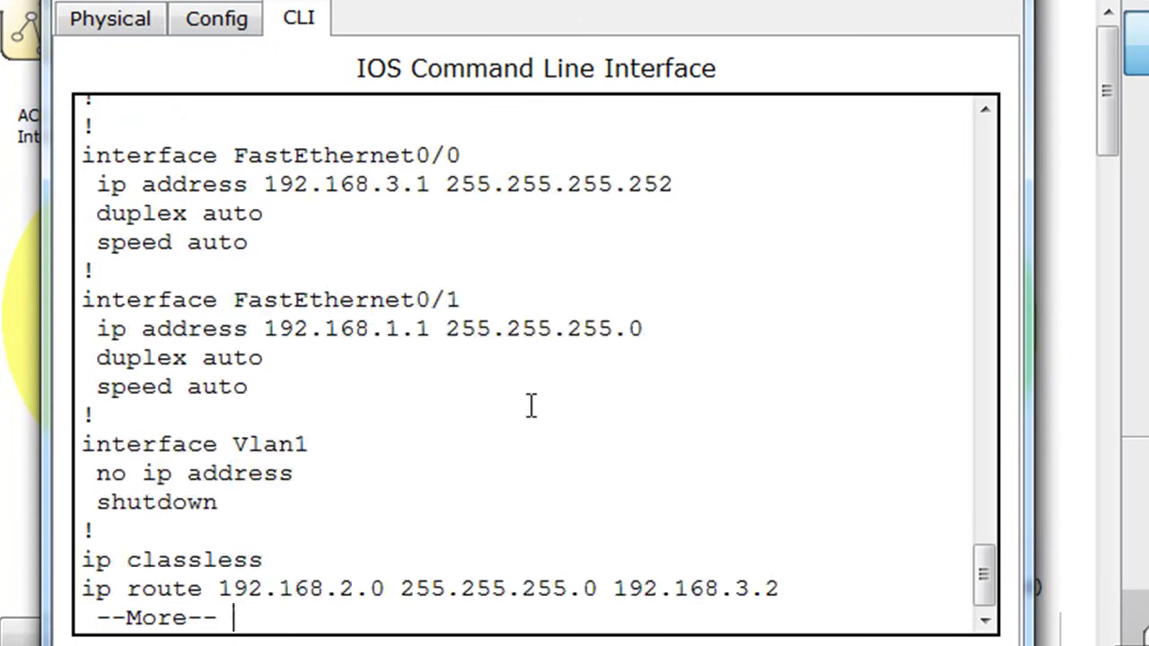
key(space)
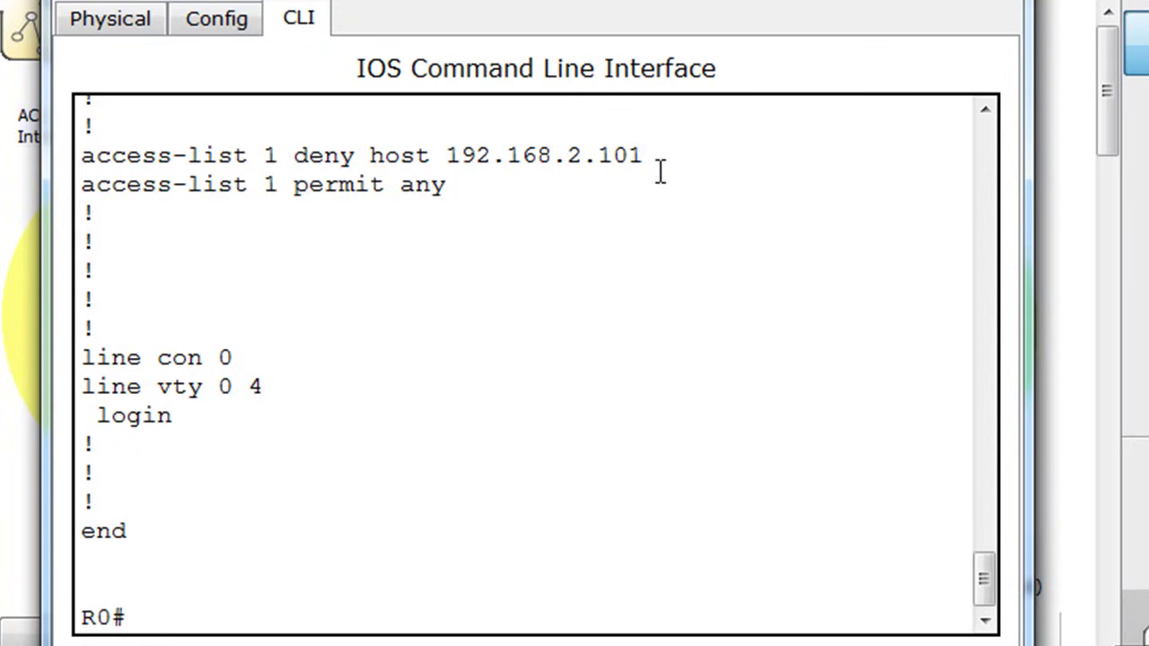
drag(371, 163, 448, 158)
click(502, 257)
drag(779, 4, 319, 634)
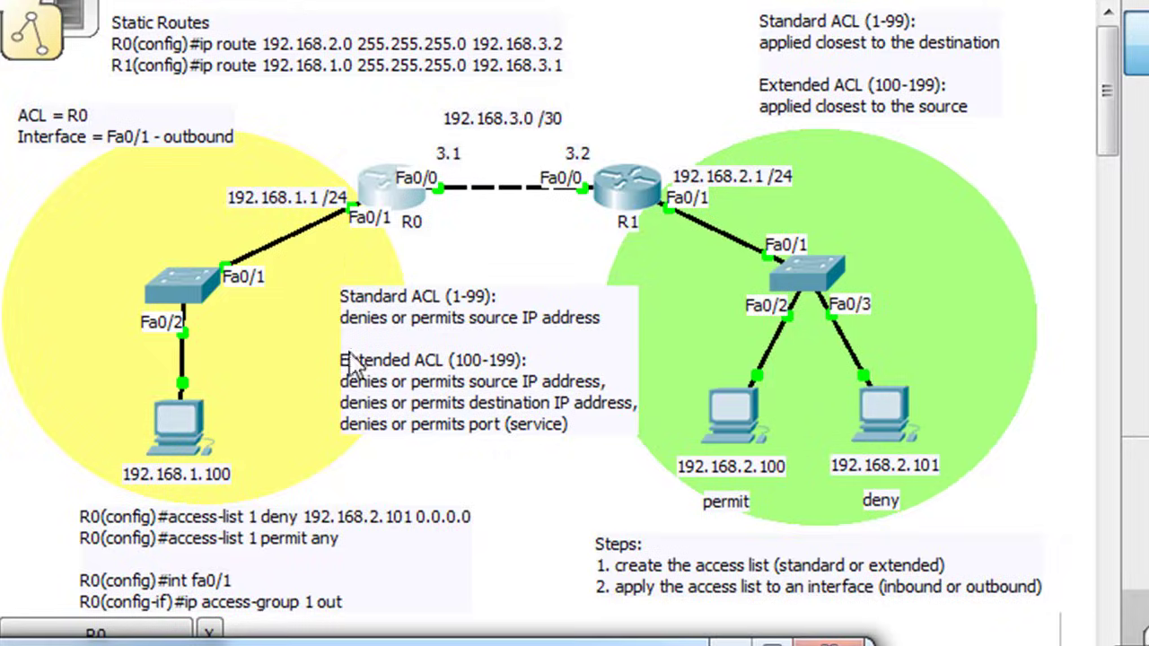
double_click(393, 639)
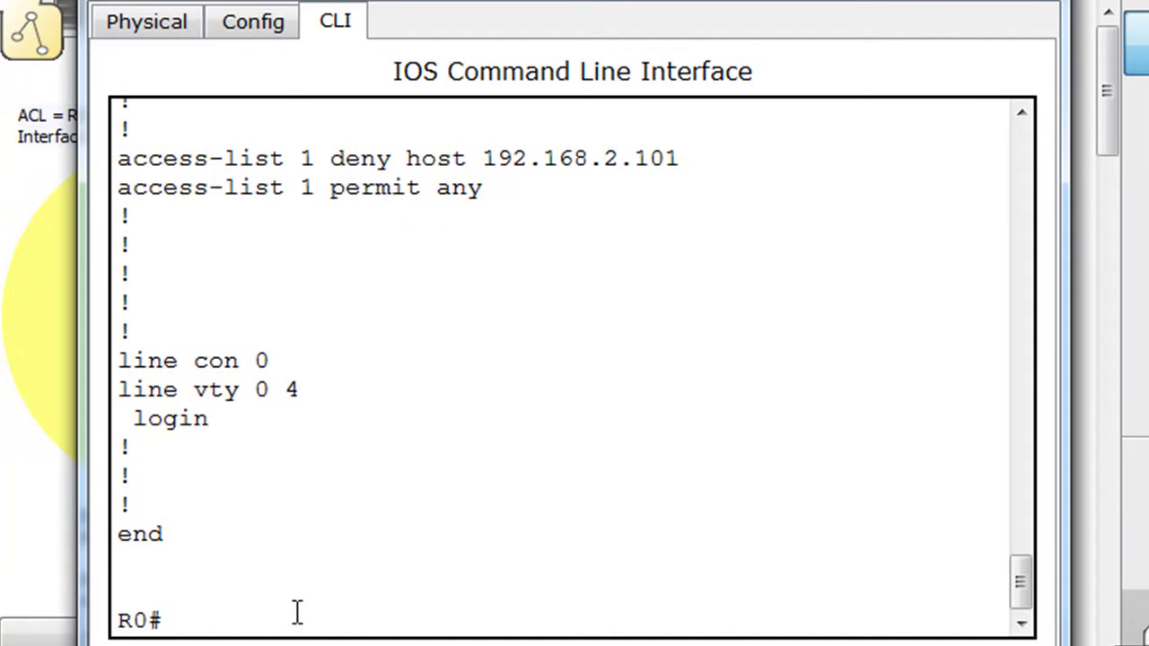
Enter interface configuration mode for fa0/1 on R0.
click(228, 620)
text(conf t)
key(Return)
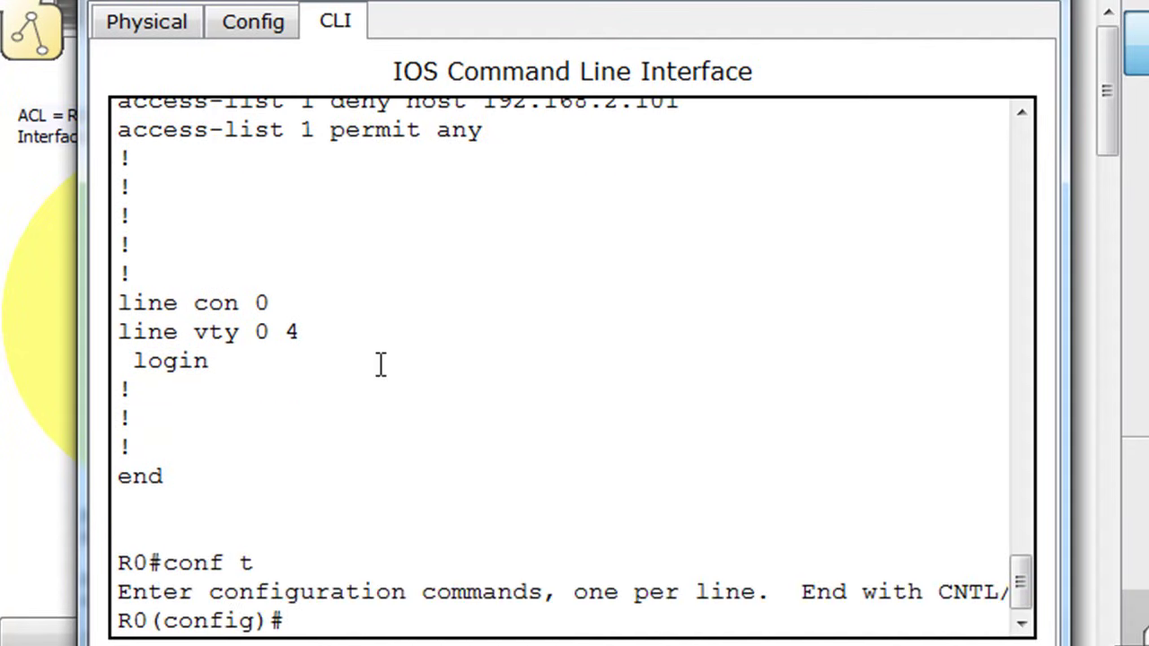
text(int fa0/1)
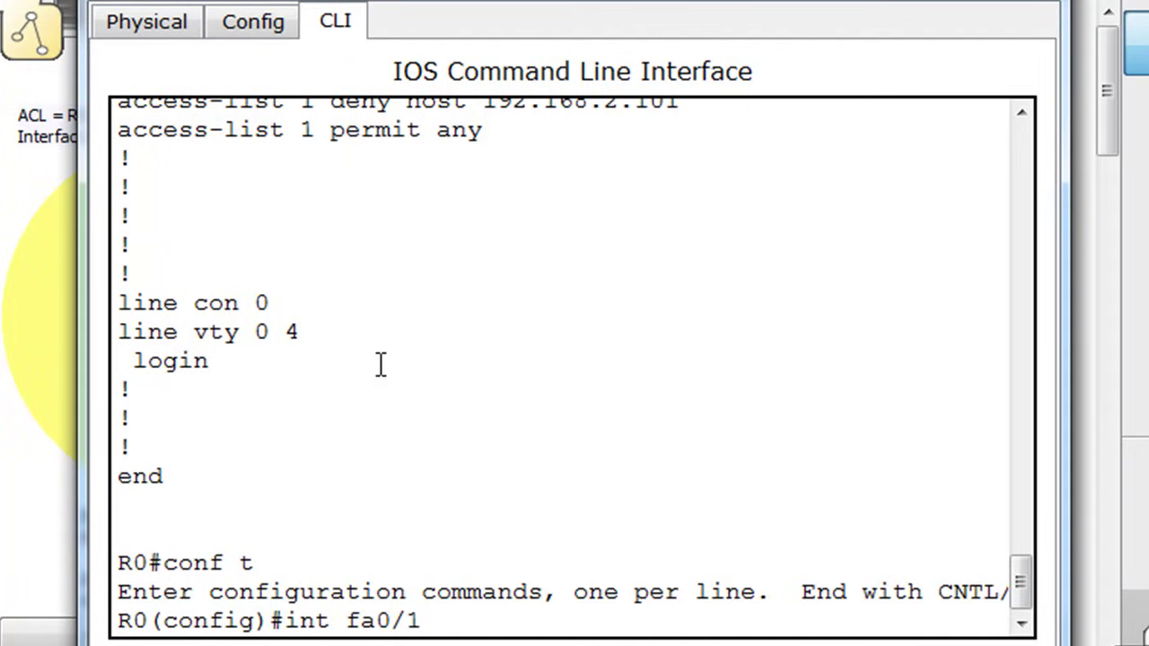
key(Return)
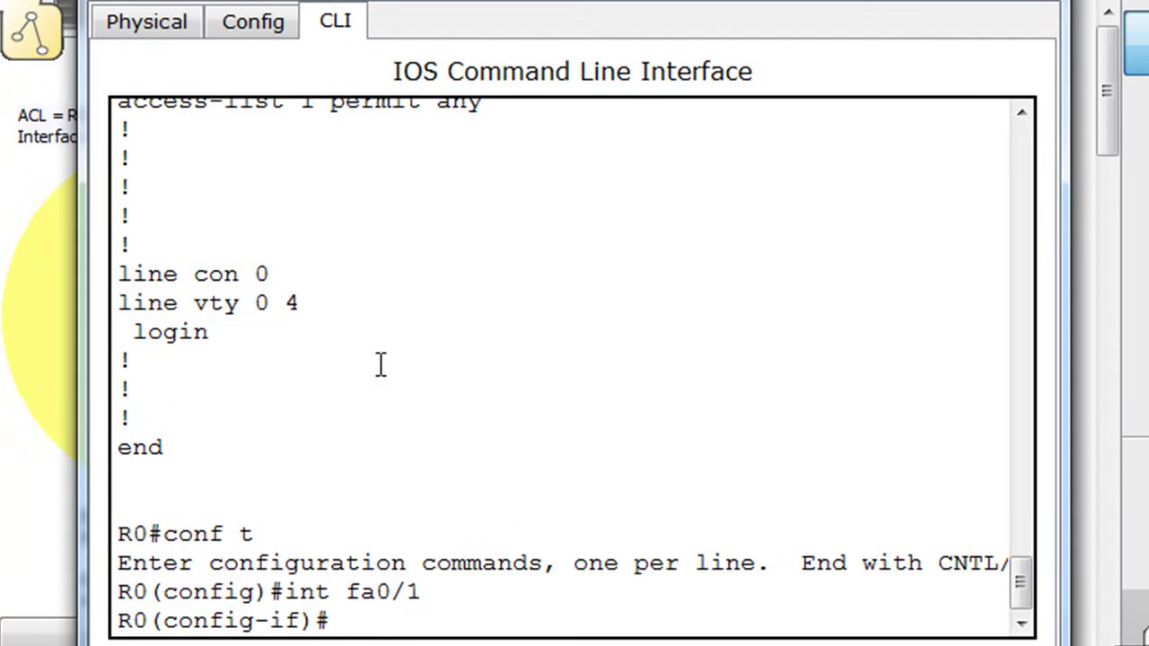
Apply access list 1 outbound with ip access-group, consulting the command help for its arguments, and leave configuration mode.
text(ip acc)
key(Tab)
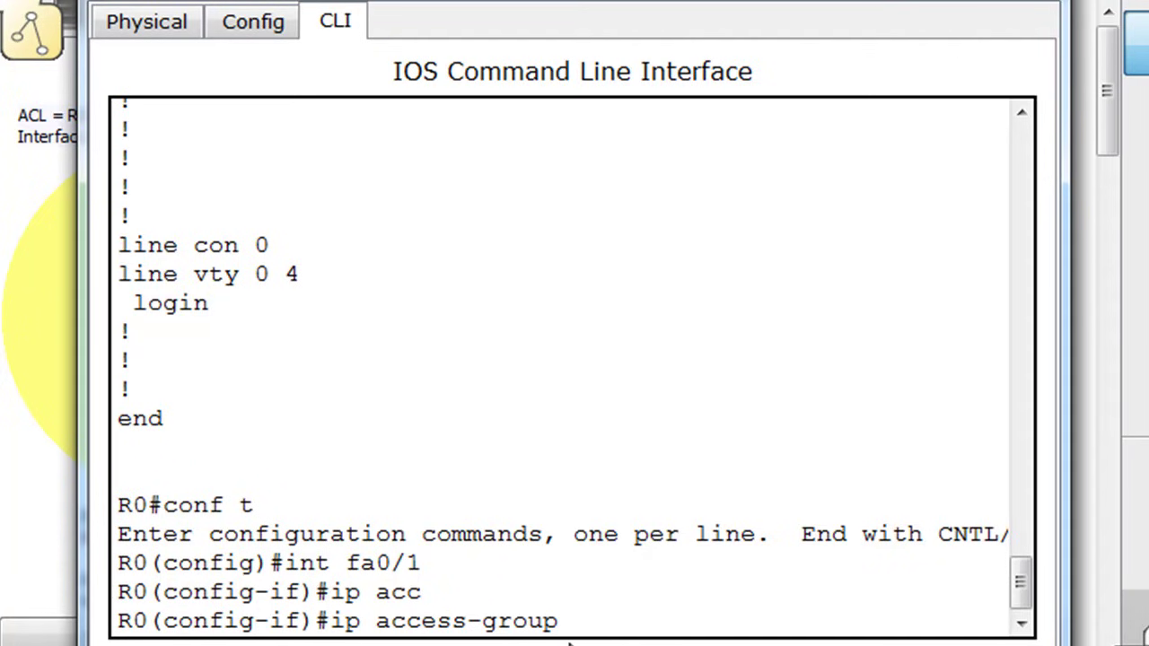
text(?)
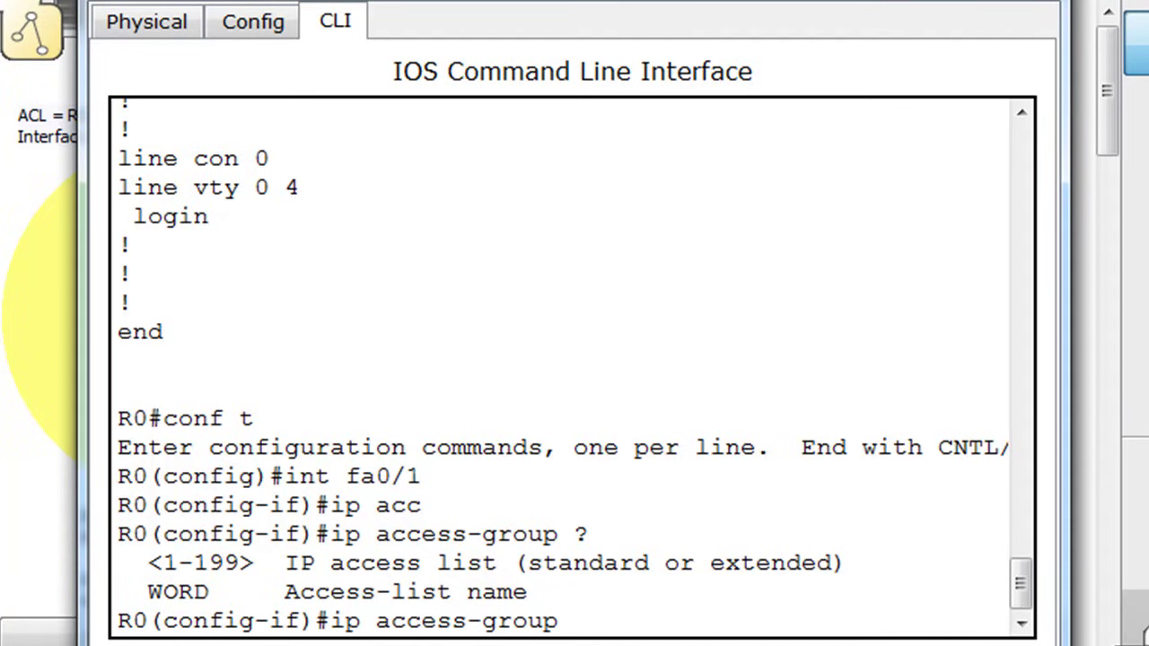
text(1 ?)
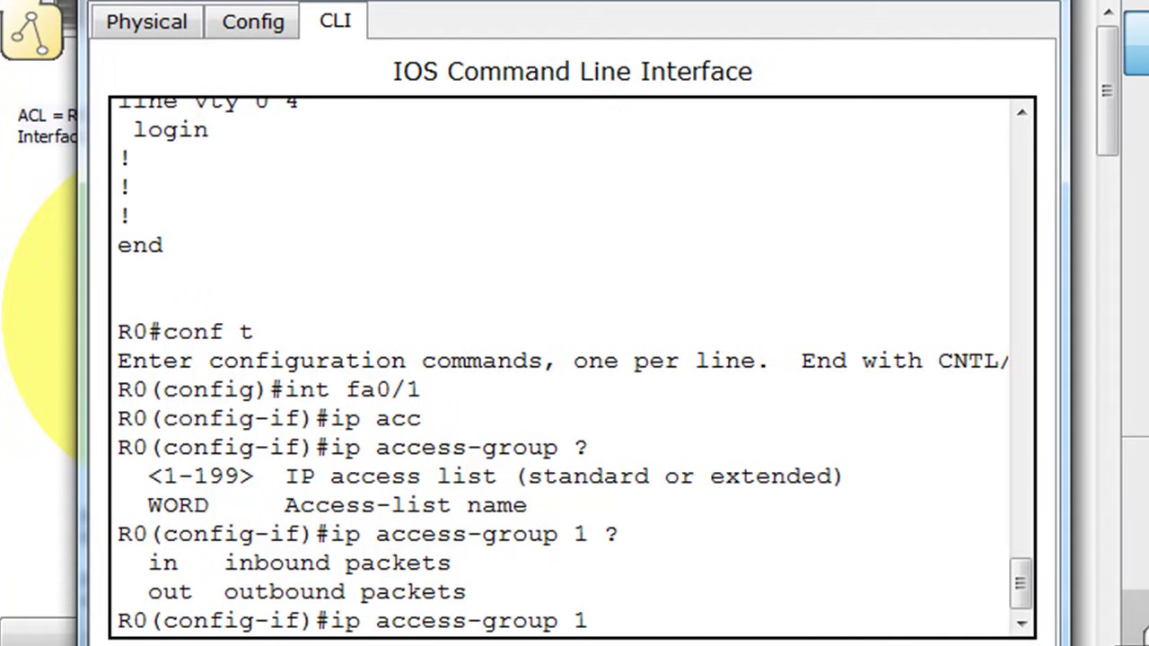
text(out)
key(Return)
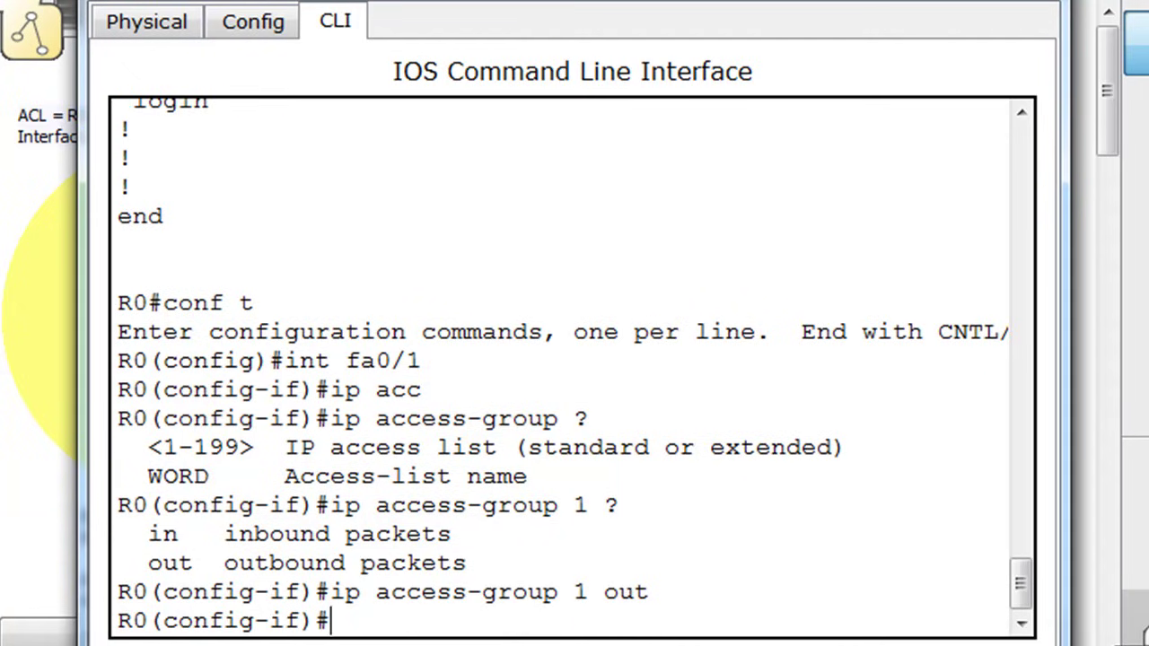
key(ctrl+z)
key(Return)
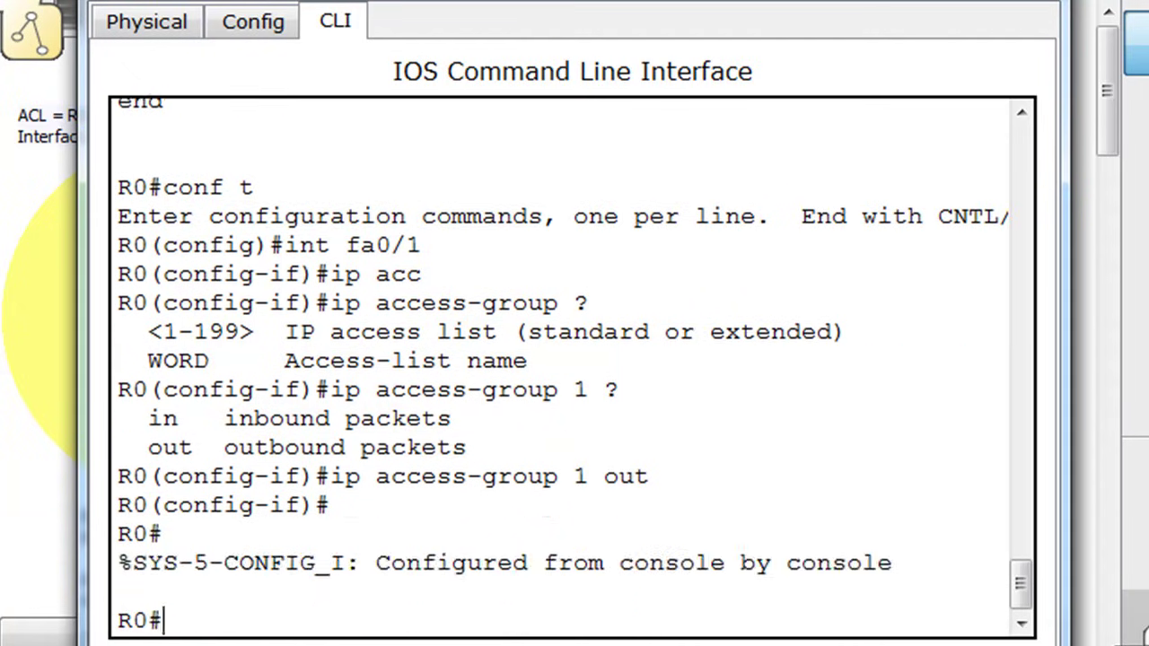
Show R0's running configuration again and check the access group on FastEthernet0/1 and the access list entries, then return to the topology.
text(show run)
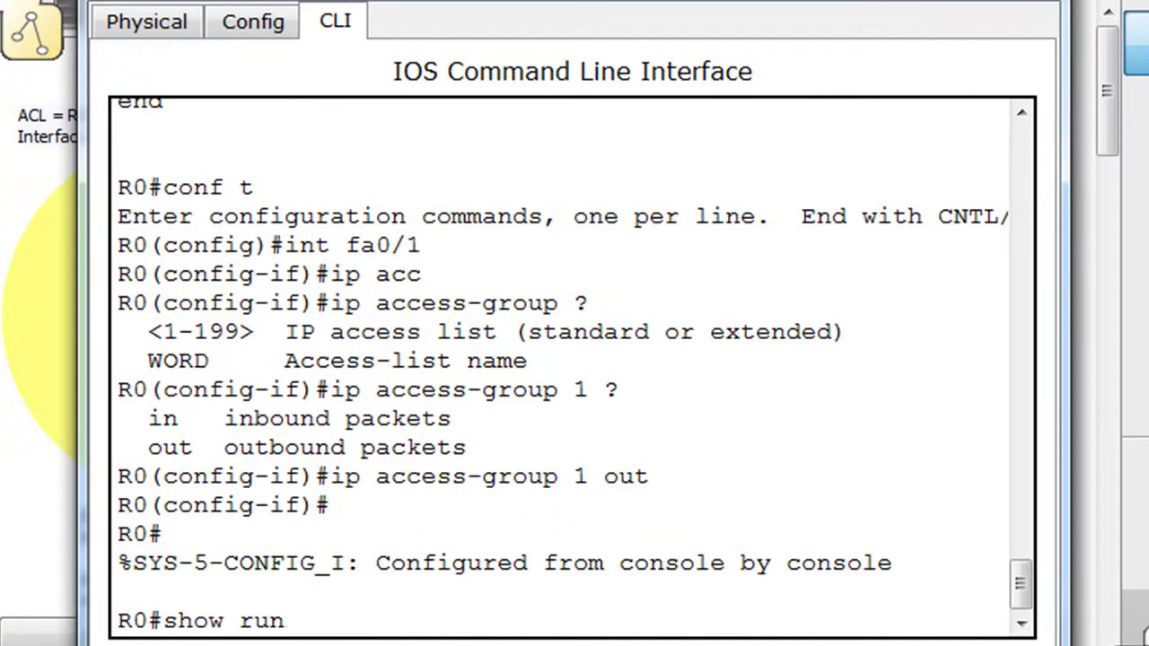
key(Return)
key(space)
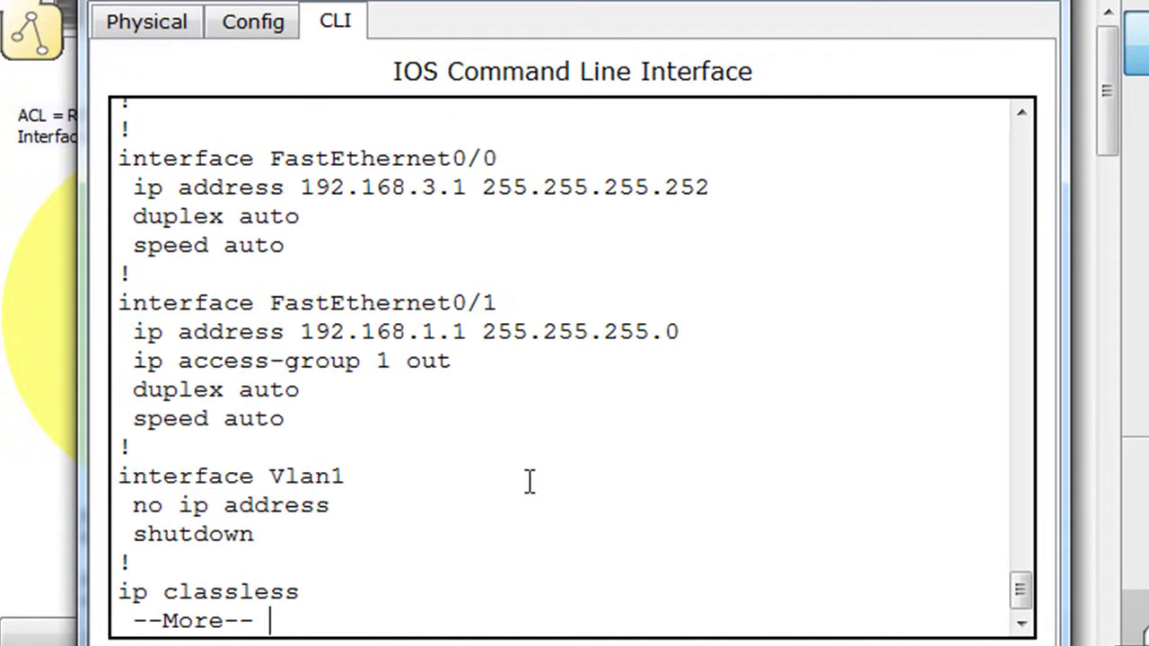
drag(132, 361, 480, 364)
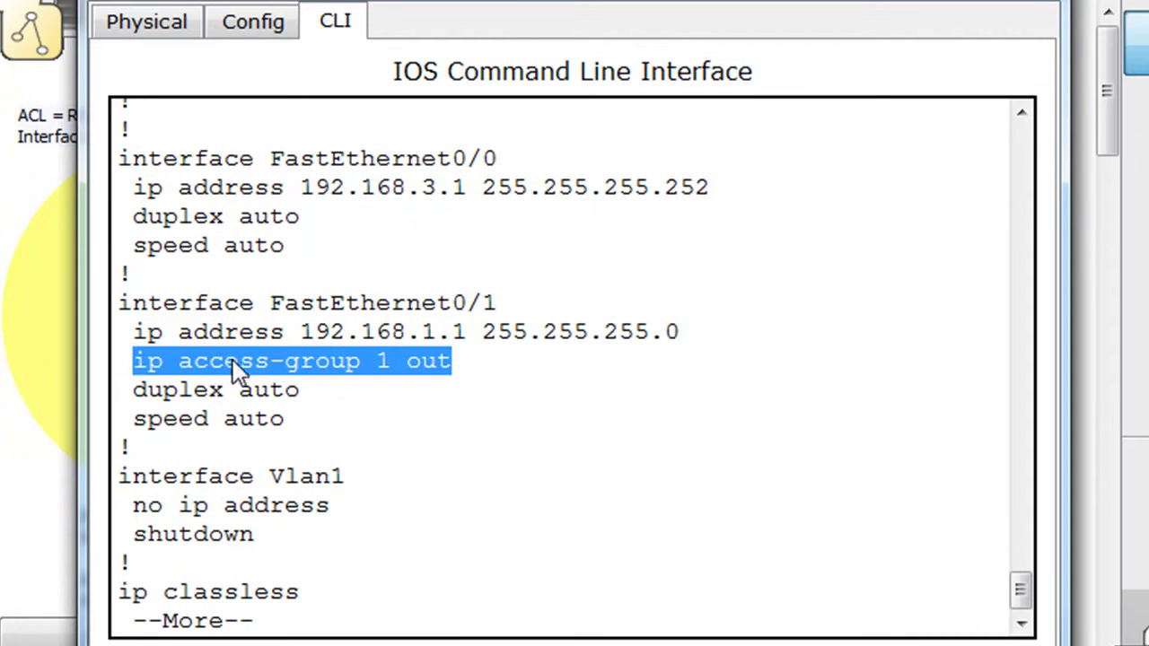
click(490, 364)
click(508, 498)
key(space)
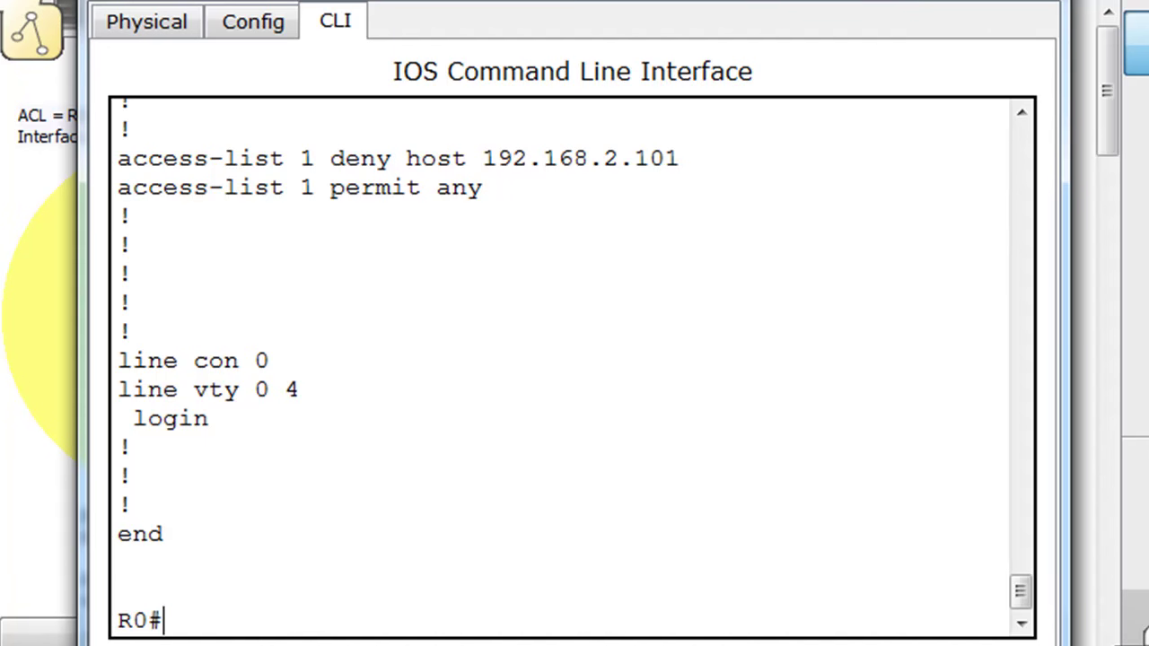
click(1005, 0)
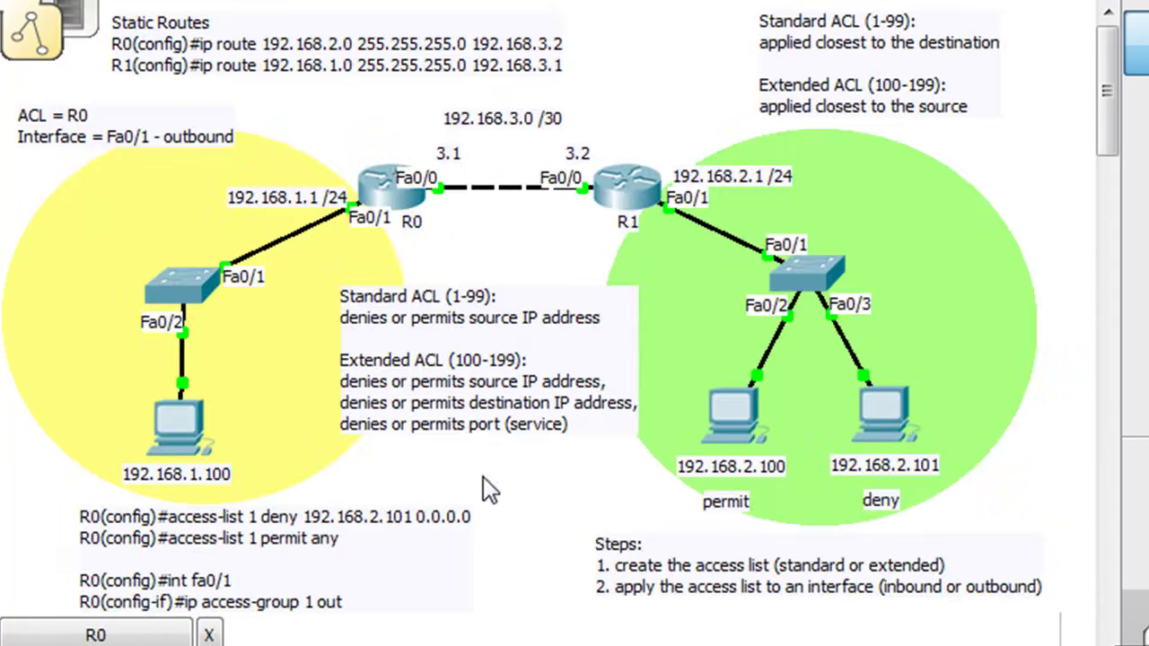
Ping 192.168.1.100 from the command prompt of PC 192.168.2.100 and return to the topology.
click(735, 402)
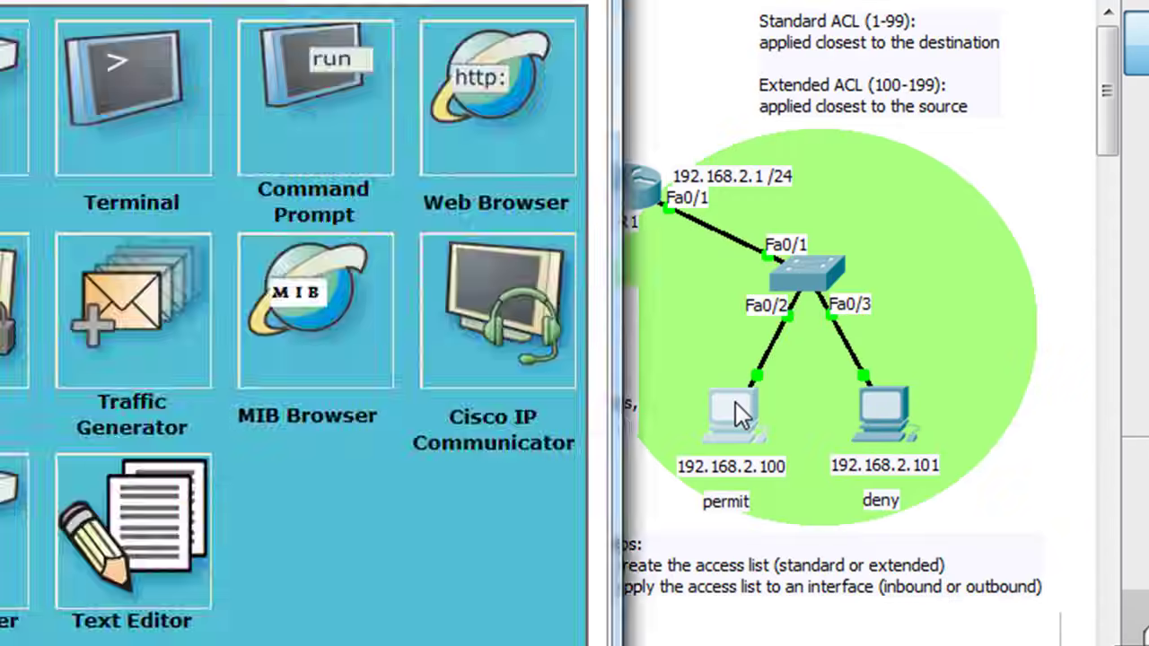
click(299, 106)
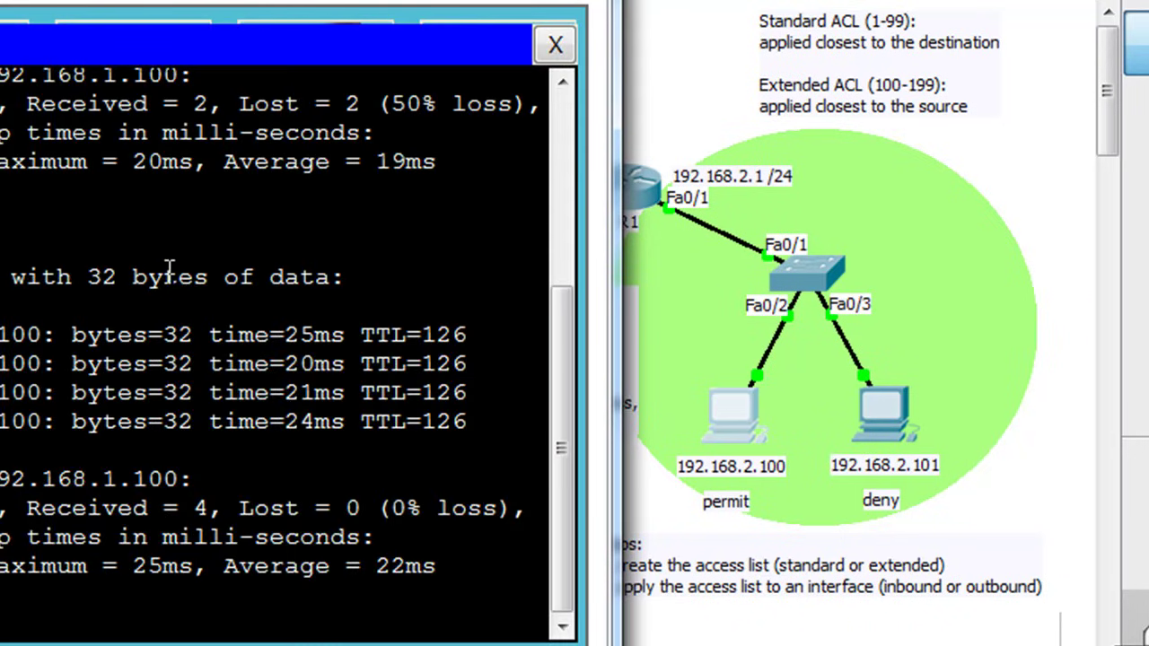
drag(181, 1, 650, 610)
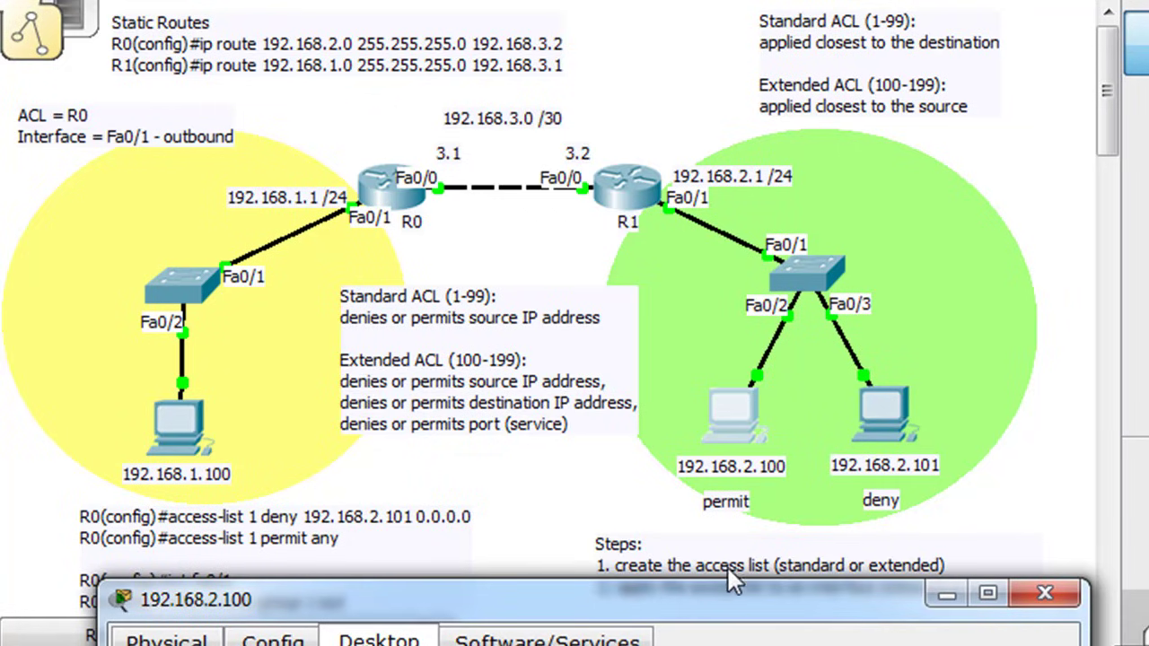
drag(725, 593, 634, 86)
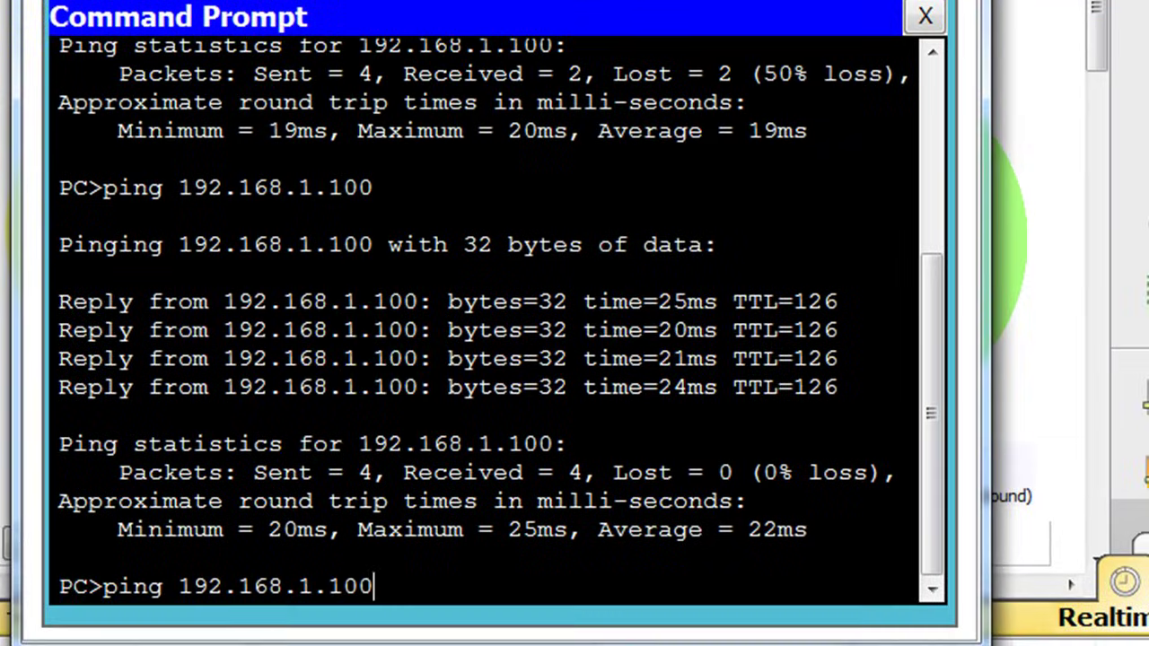
key(Return)
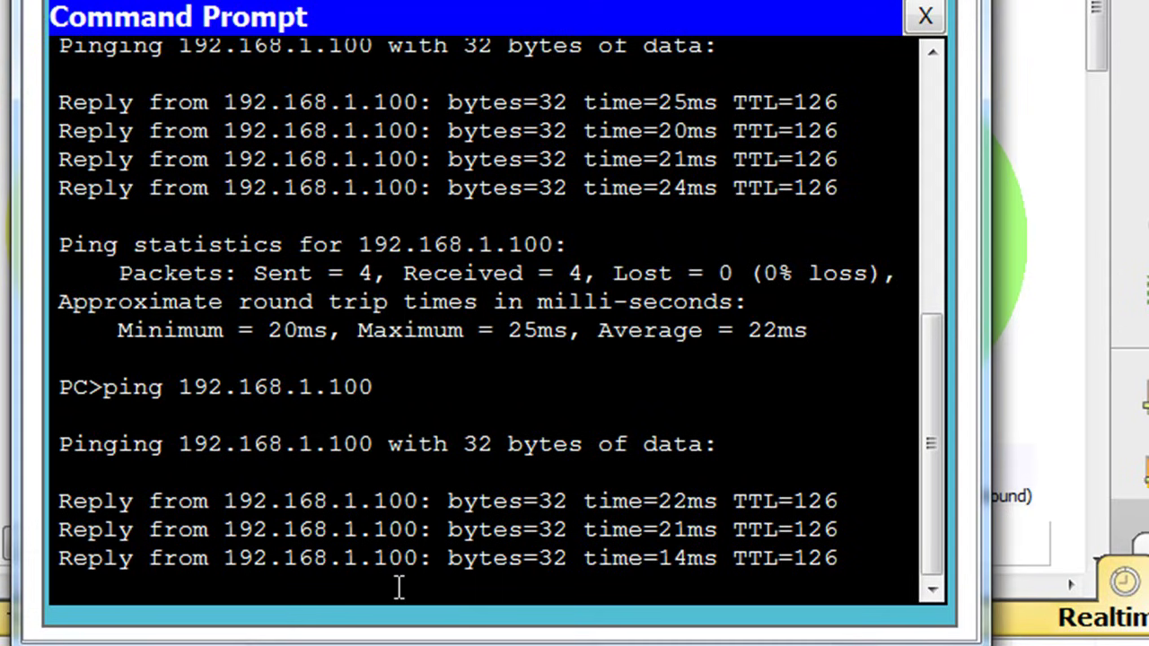
click(925, 16)
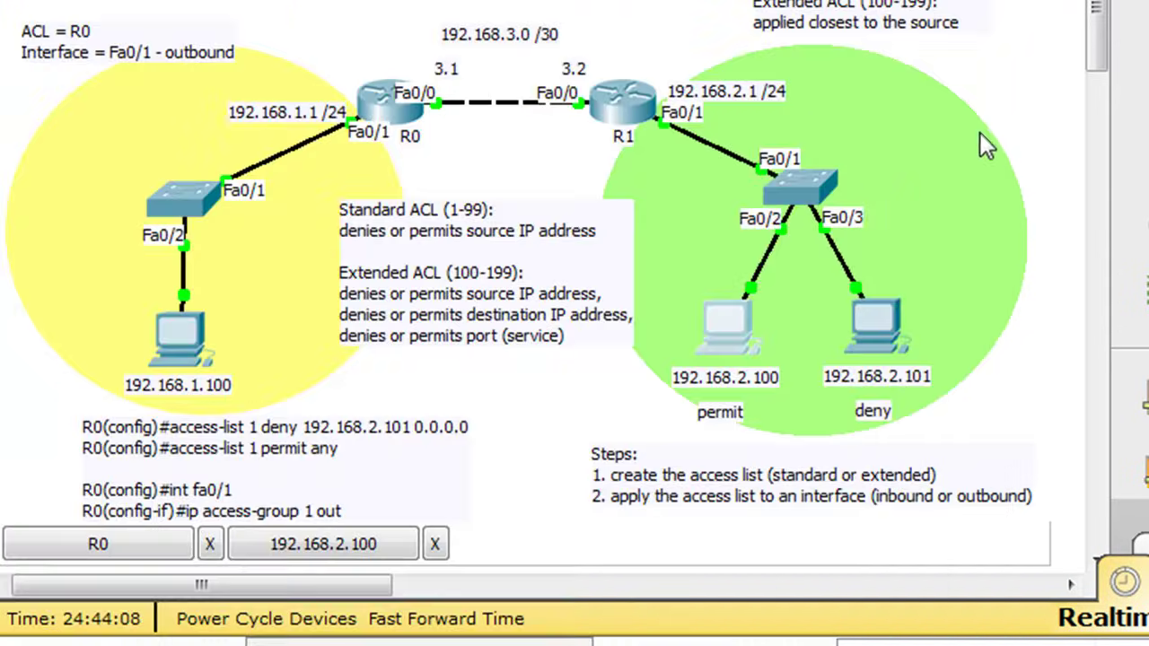
Ping 192.168.1.100 from the command prompt of PC 192.168.2.101 and examine the replies.
click(885, 326)
click(432, 115)
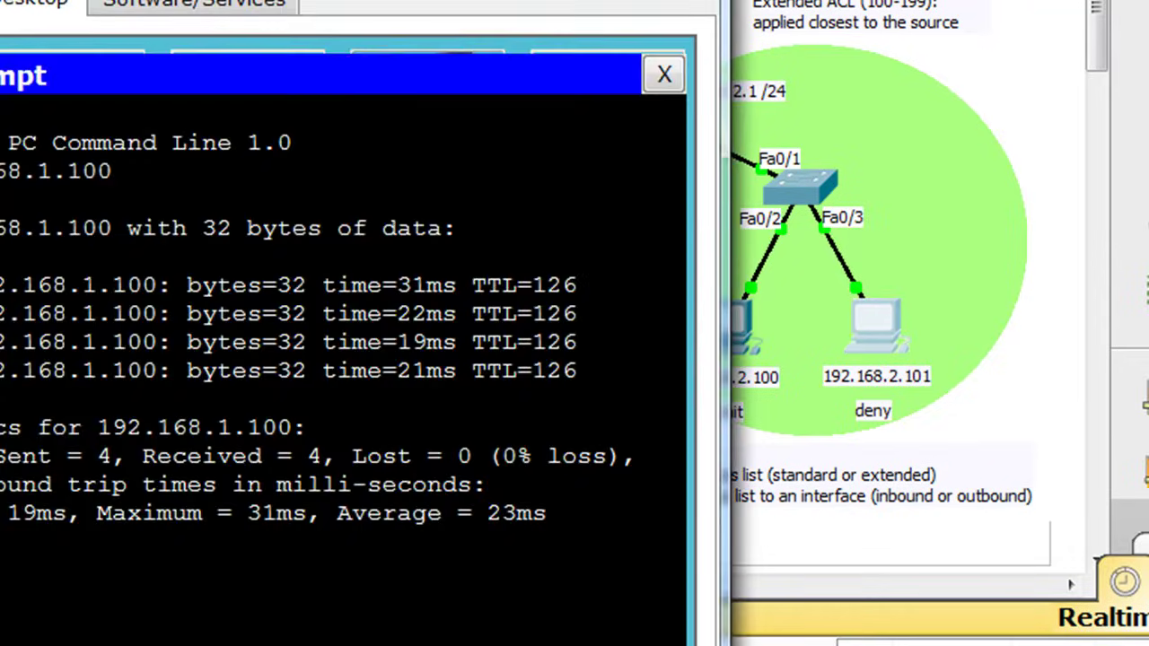
key(Up)
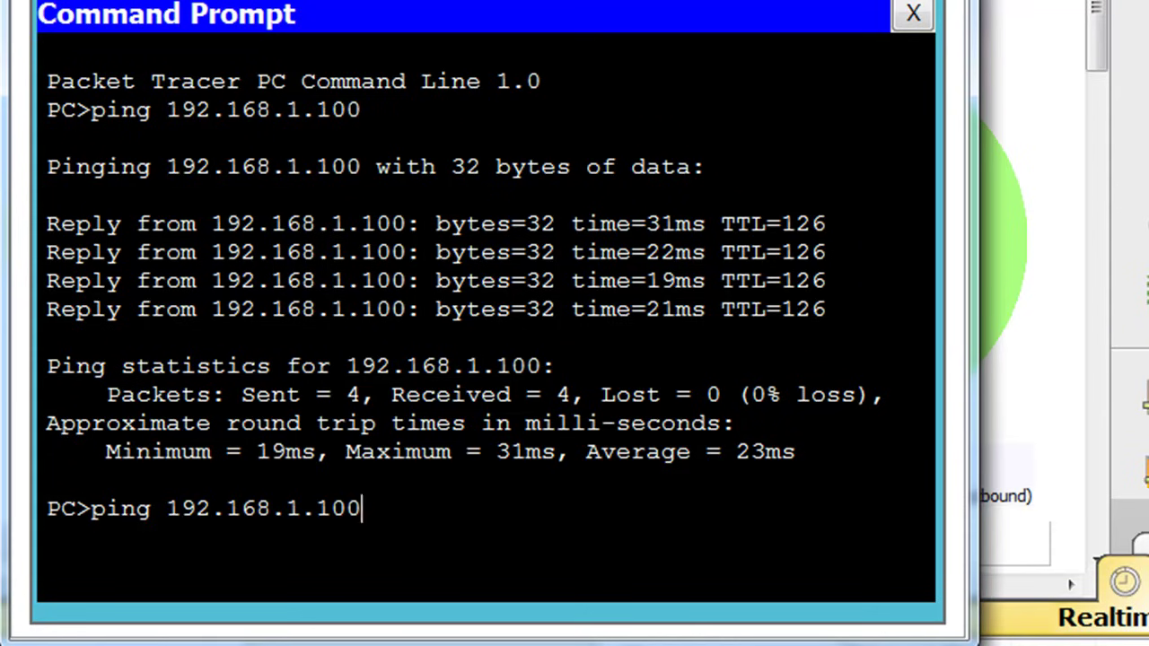
key(Return)
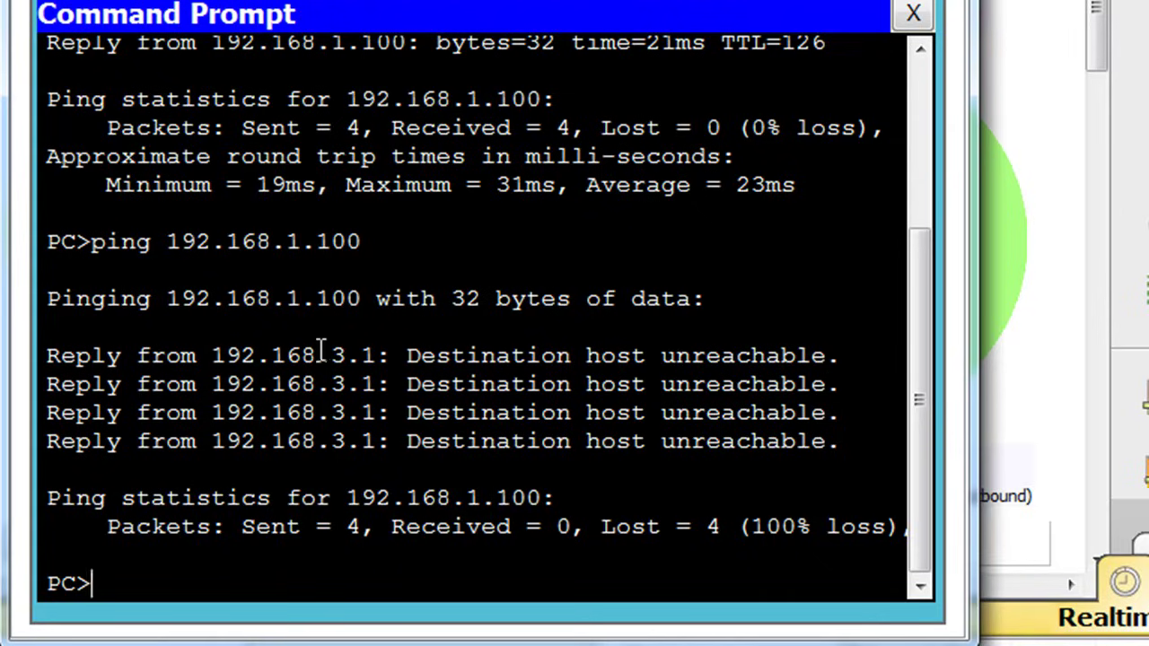
drag(322, 349, 438, 353)
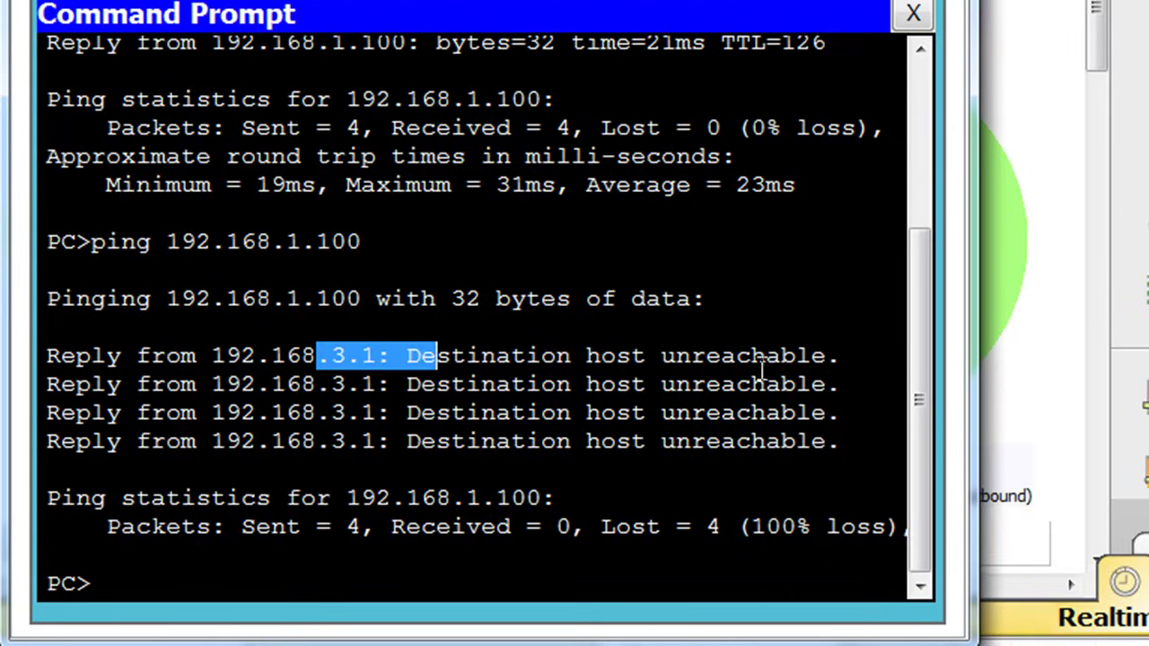